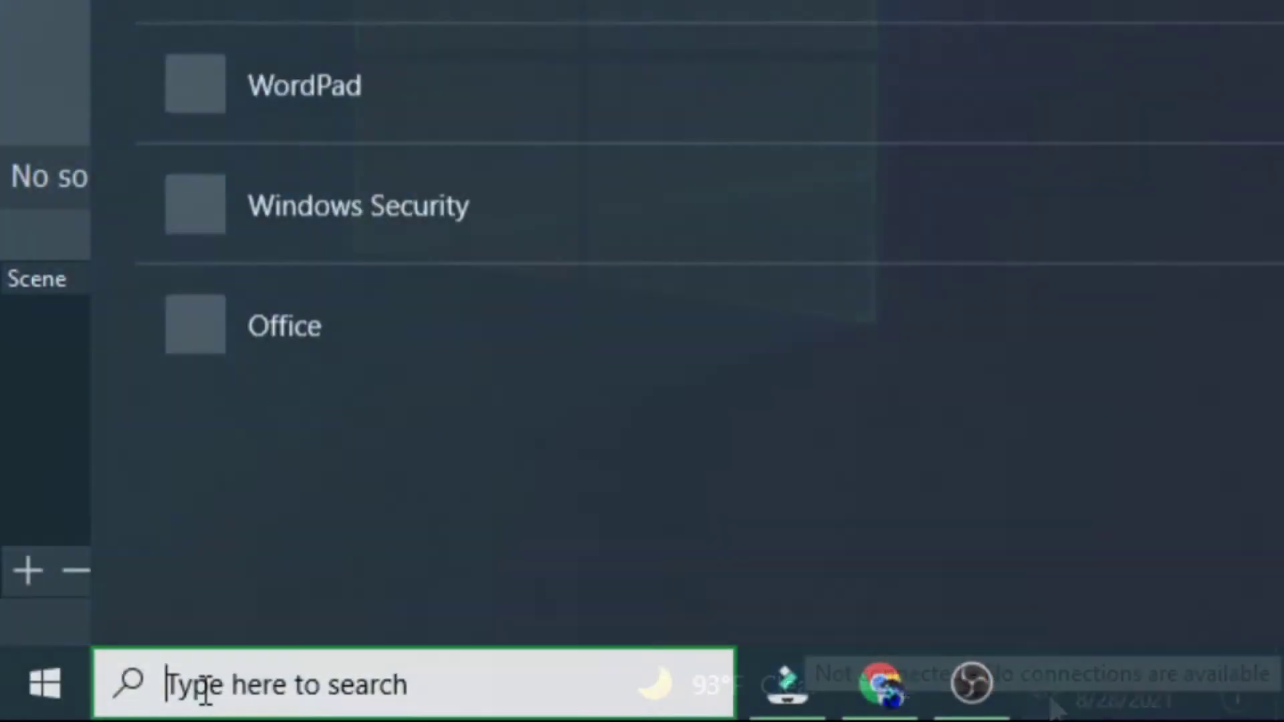
Search for 'wordpad' in the taskbar search box and launch WordPad with a blank document
type("WORD")
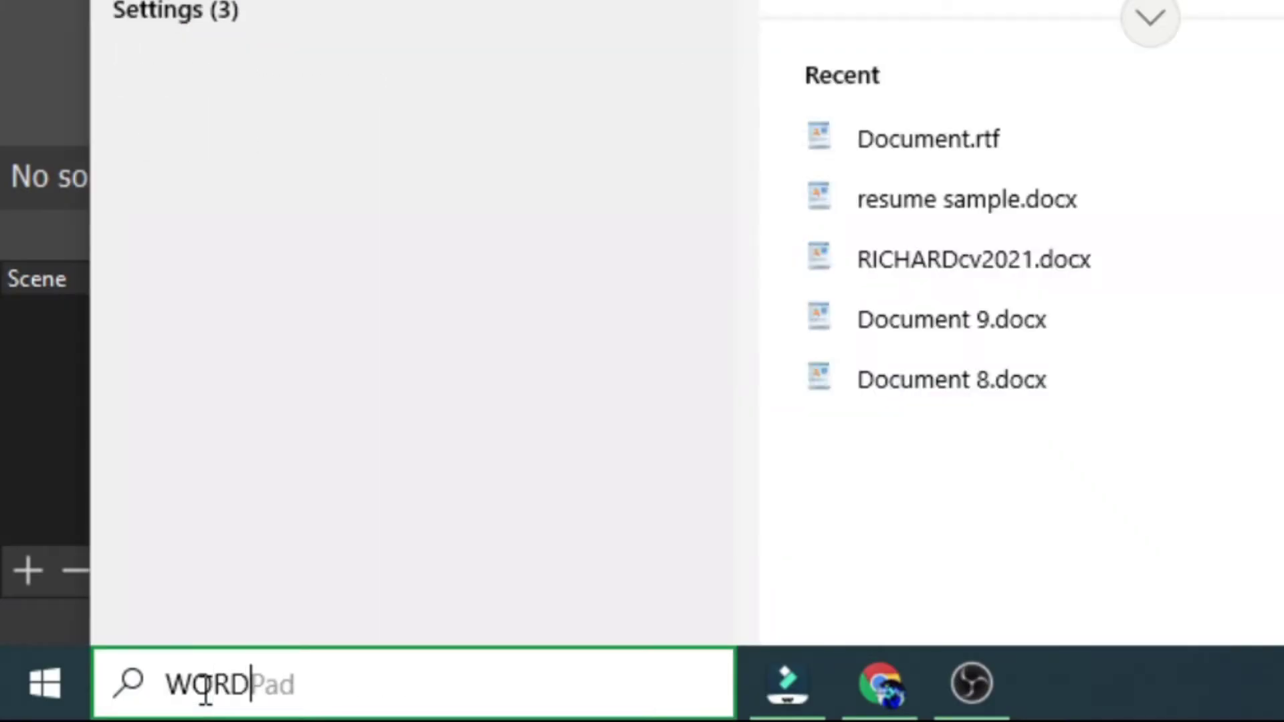
type("PAD")
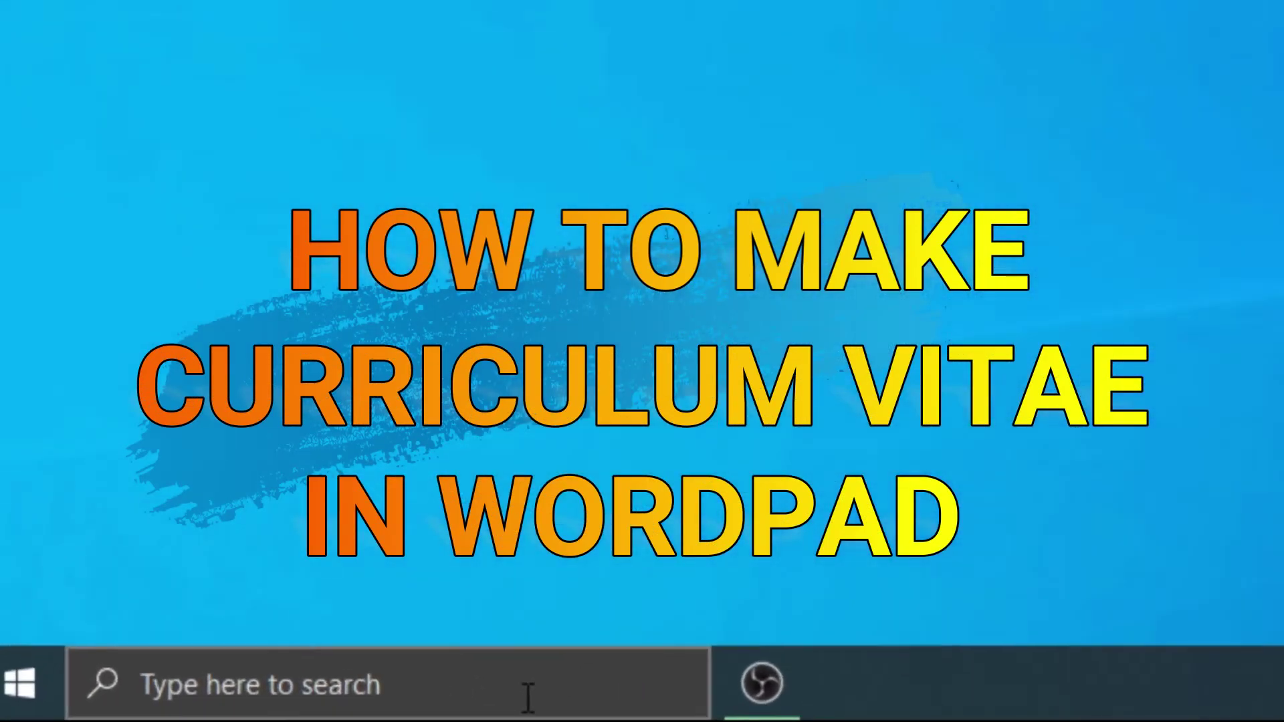
left_click(277, 710)
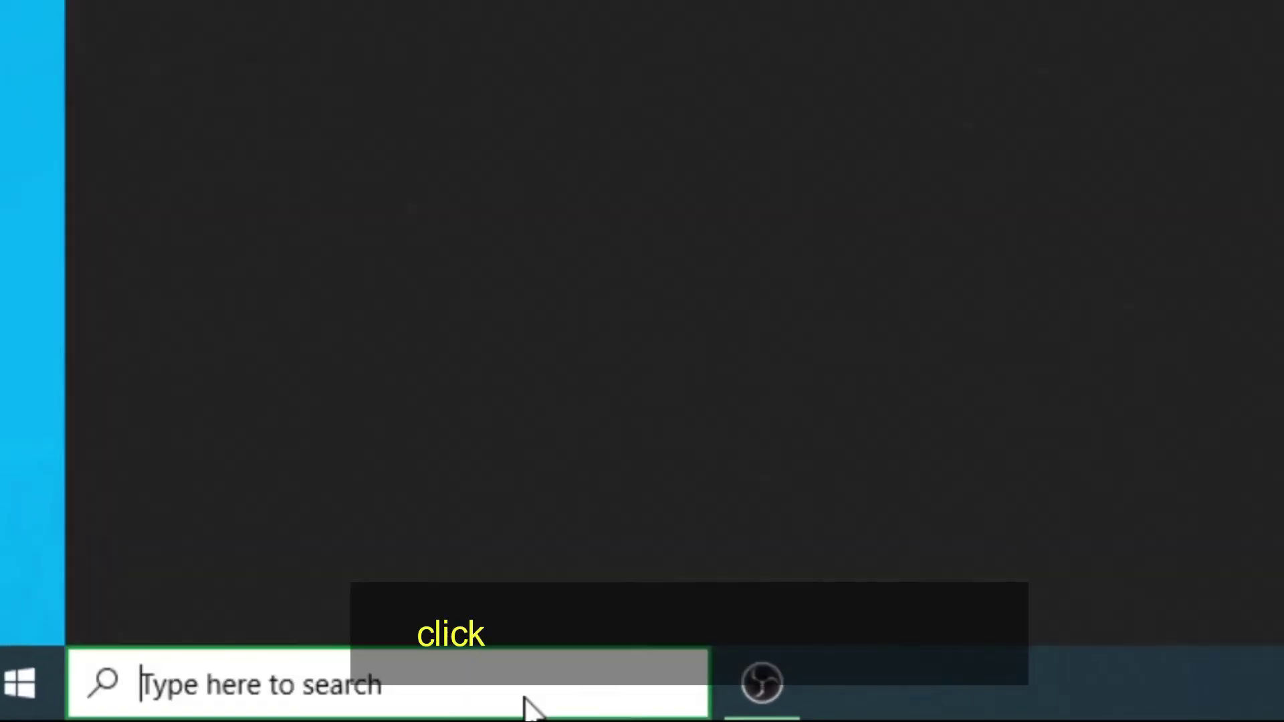
type("word")
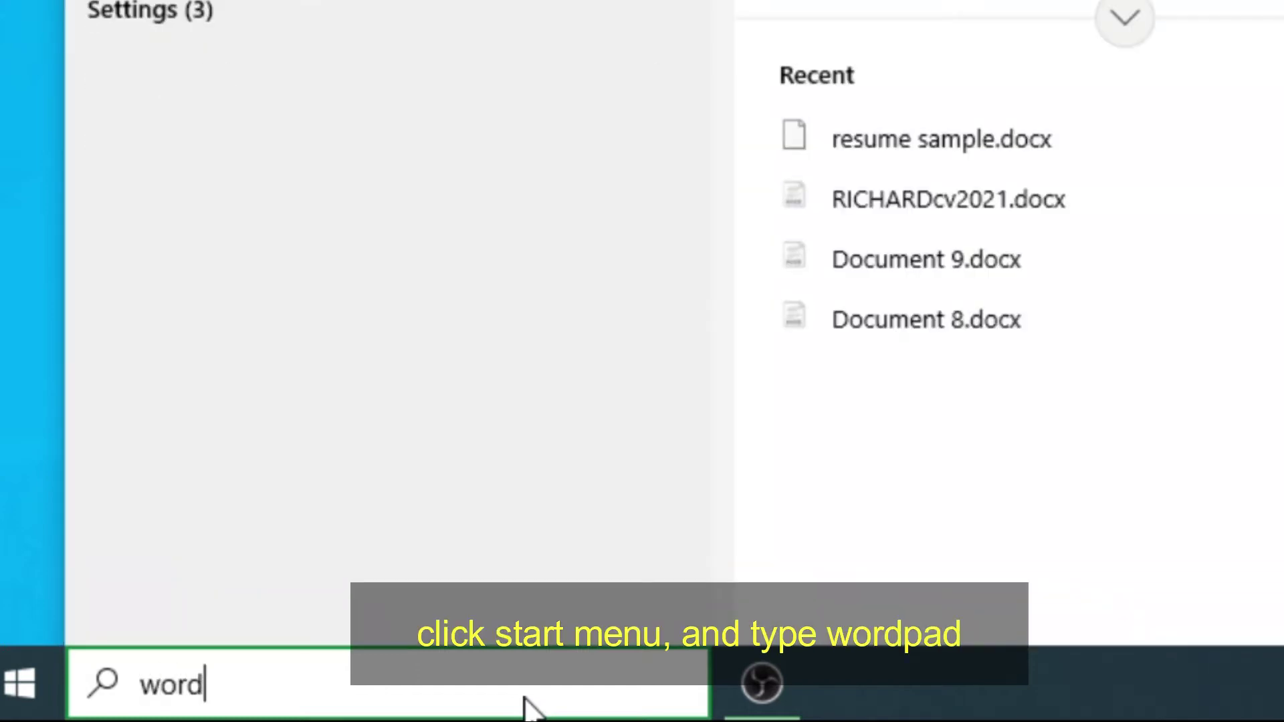
type("pad")
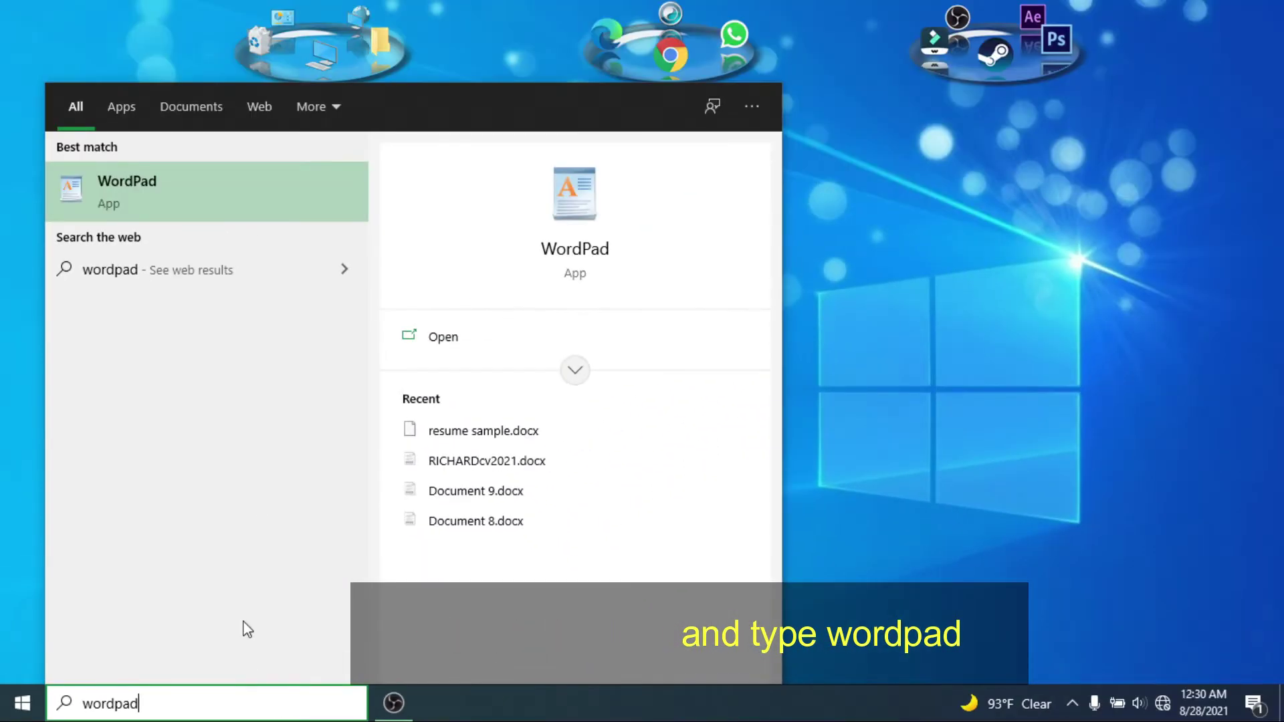
left_click(230, 219)
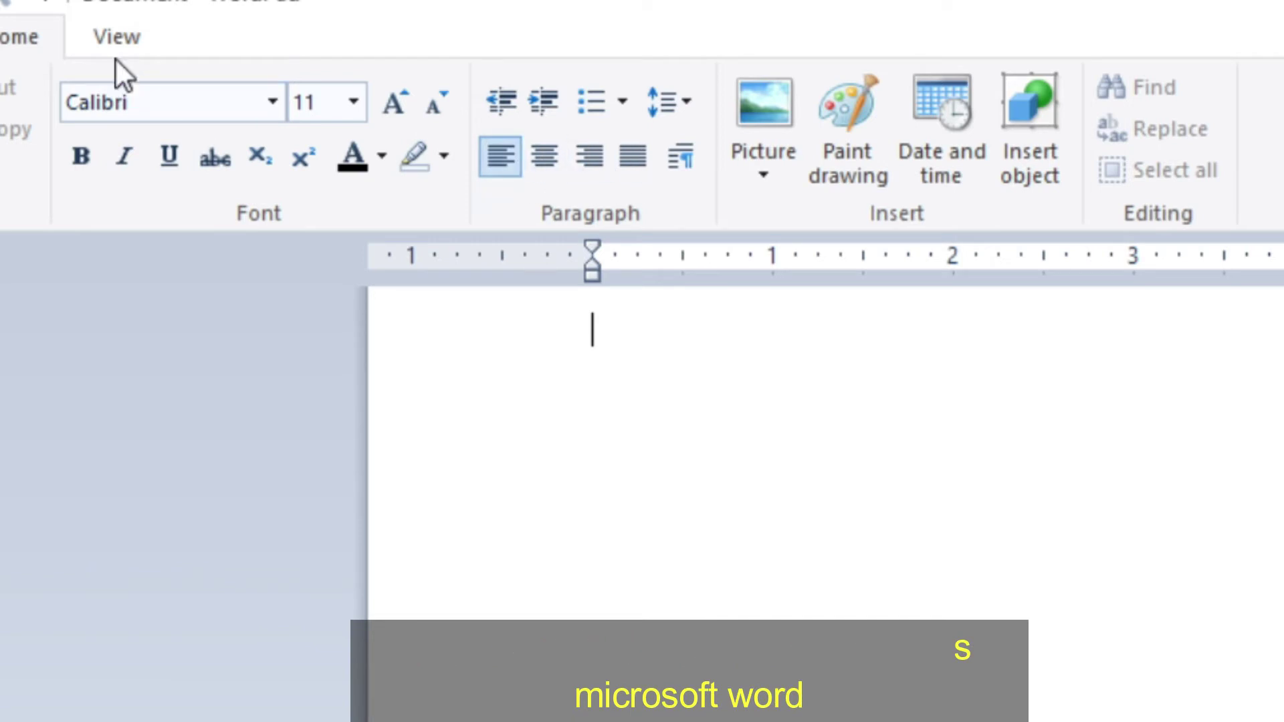
left_click(118, 39)
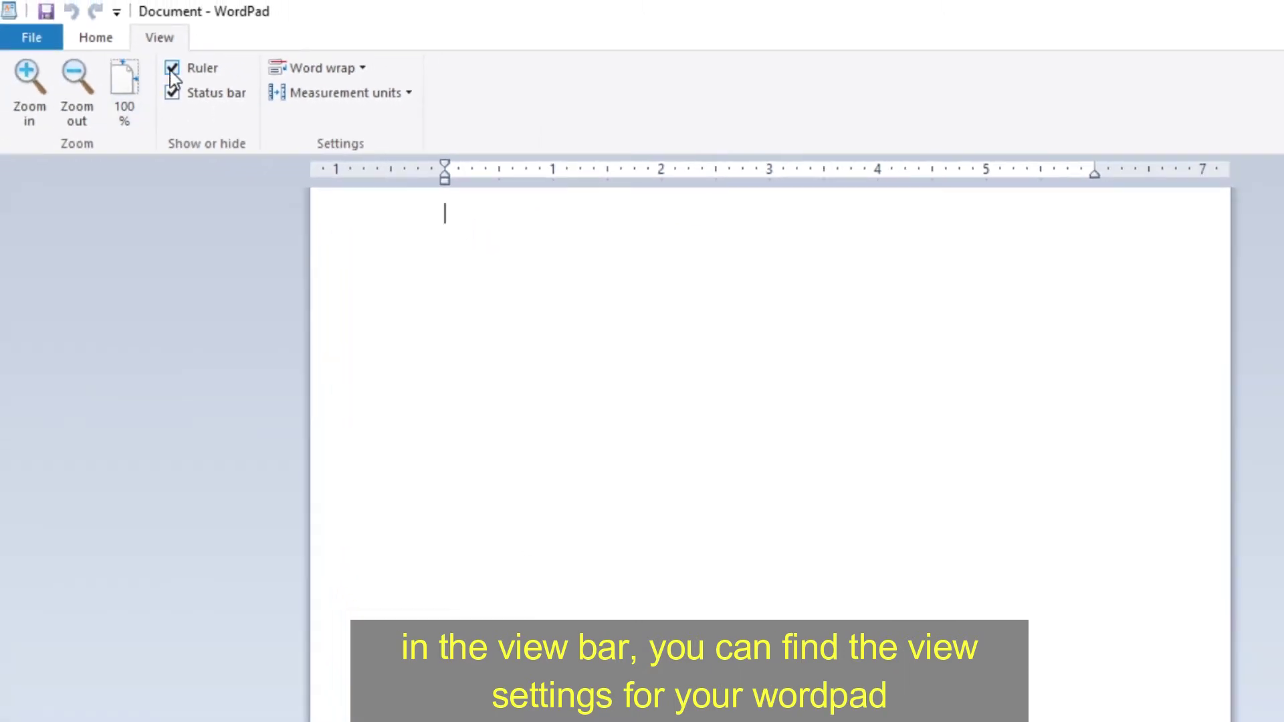
left_click(172, 72)
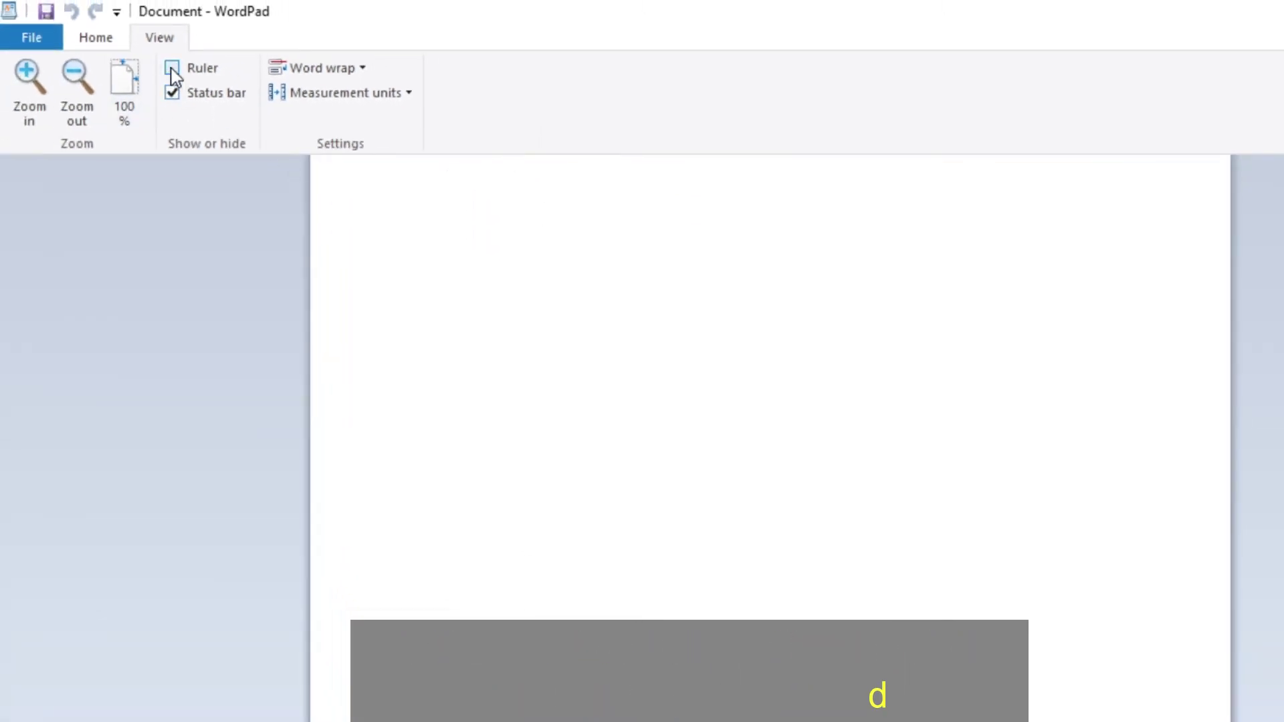
left_click(171, 69)
left_click(172, 92)
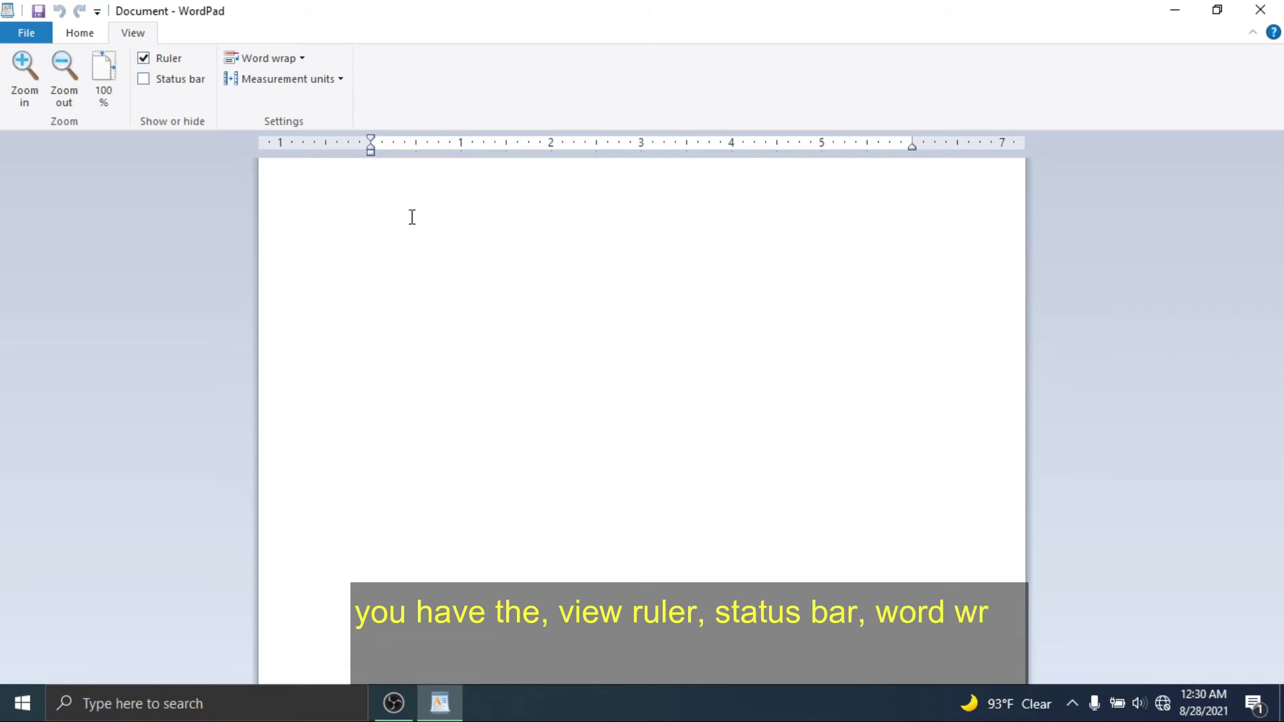
left_click(171, 79)
left_click(301, 59)
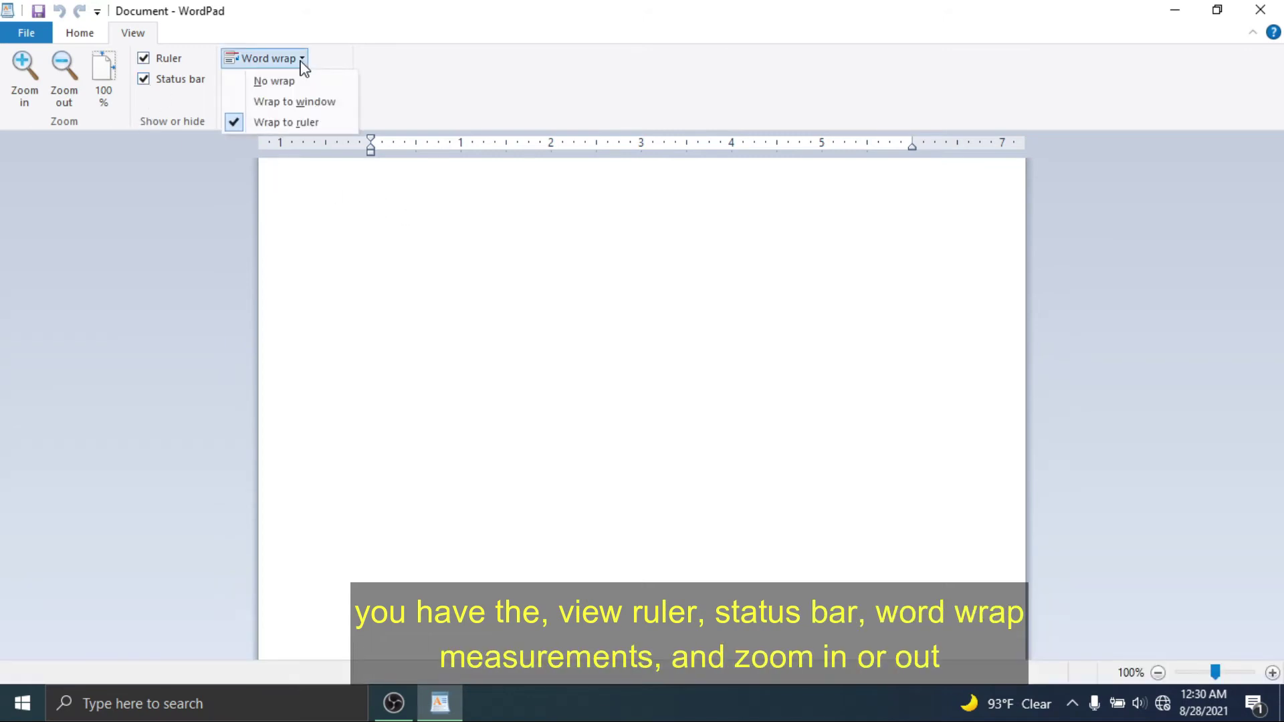
left_click(282, 84)
left_click(301, 59)
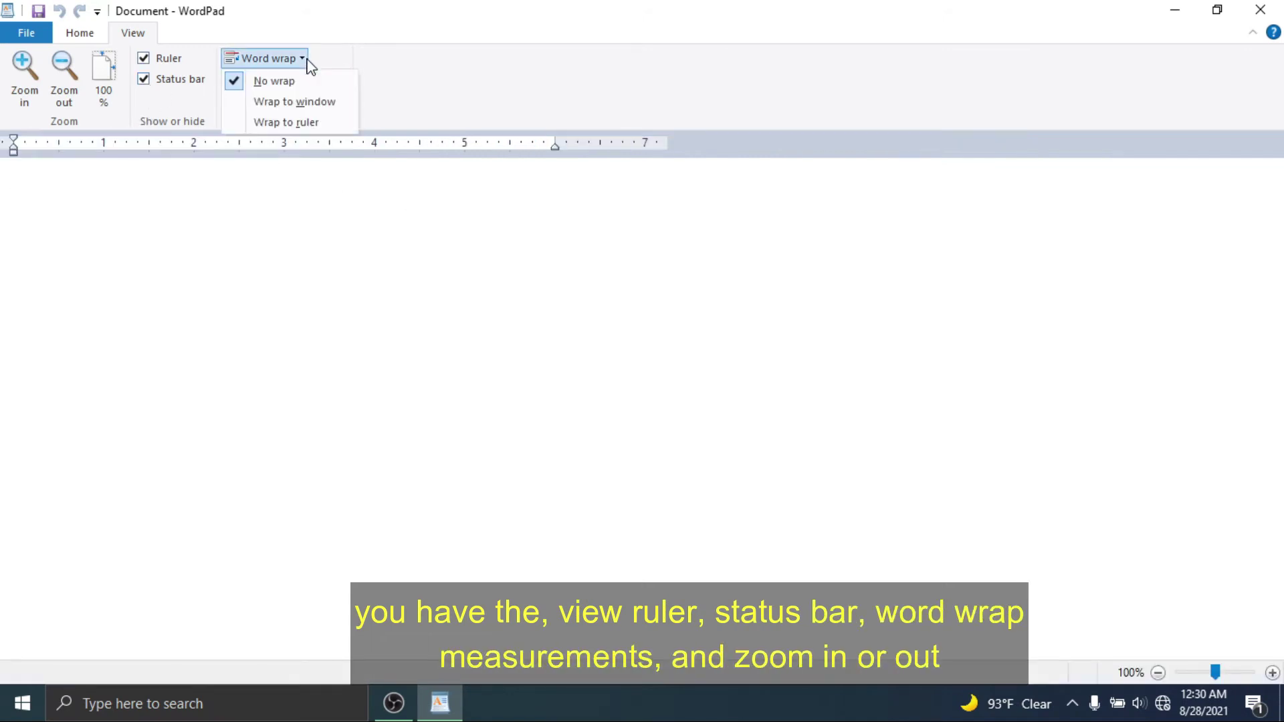
left_click(286, 119)
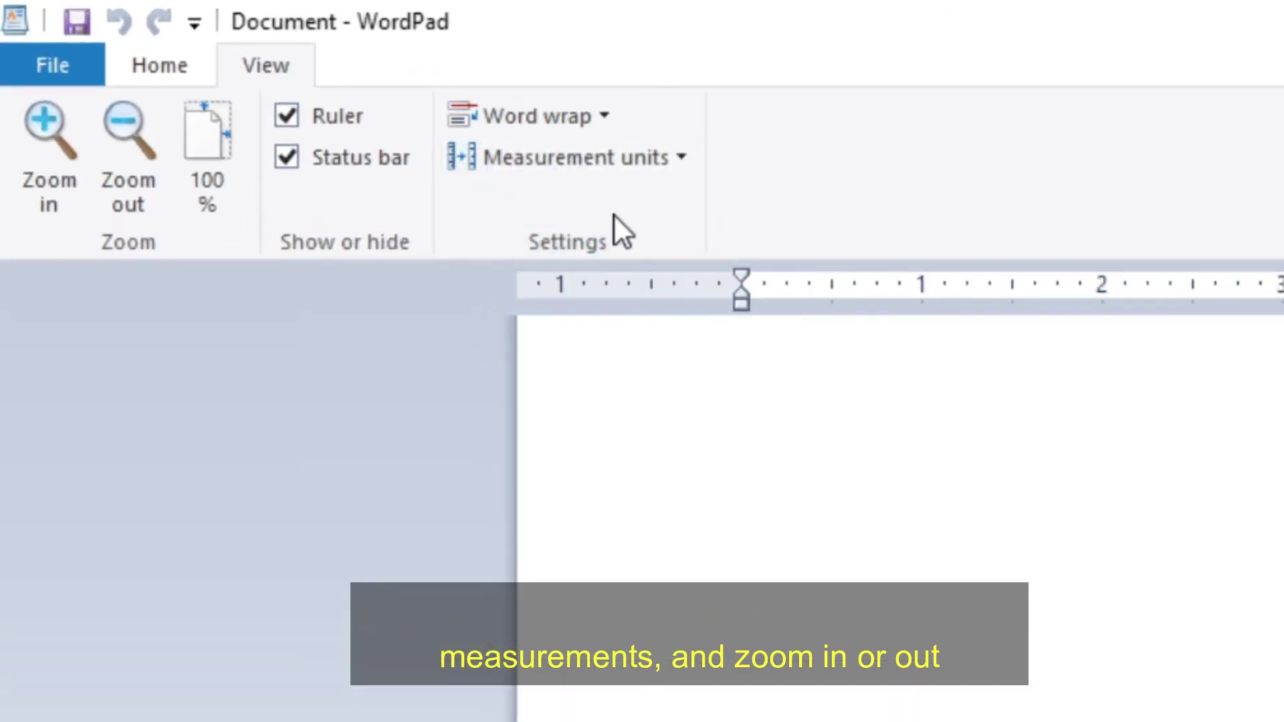
left_click(660, 163)
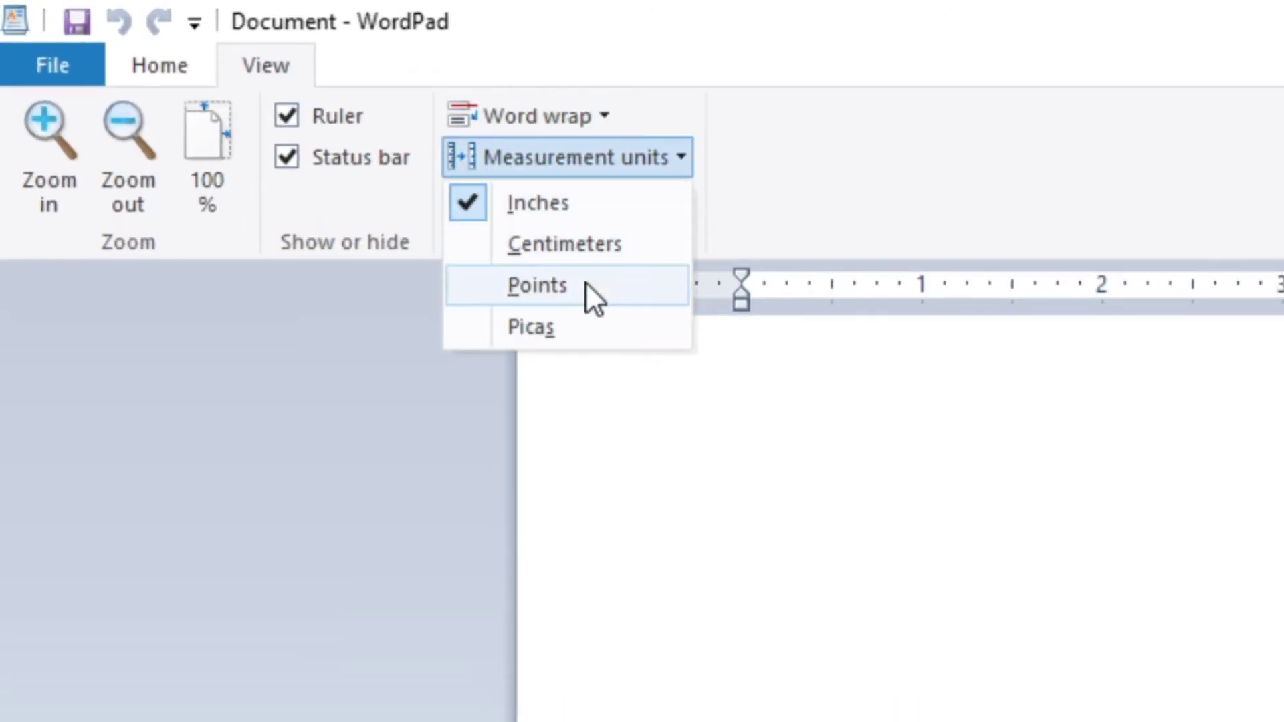
left_click(805, 556)
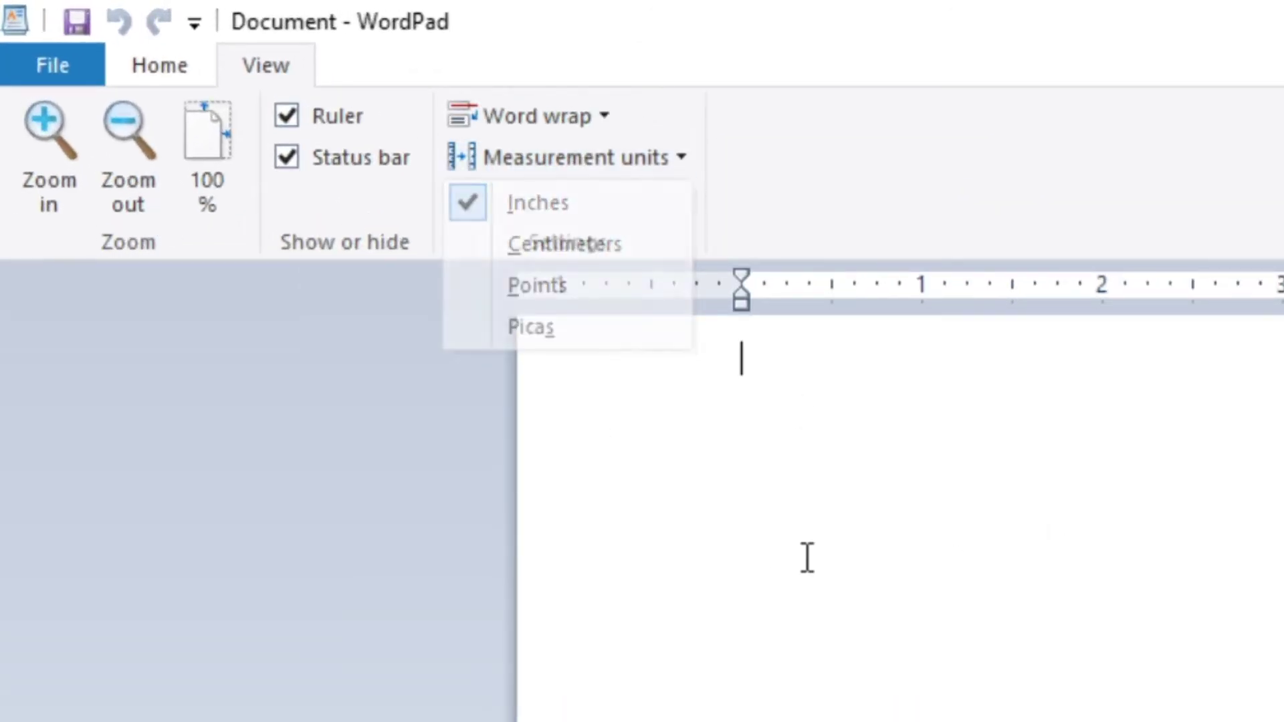
left_click(64, 151)
left_click(64, 151)
left_click(135, 137)
left_click(134, 137)
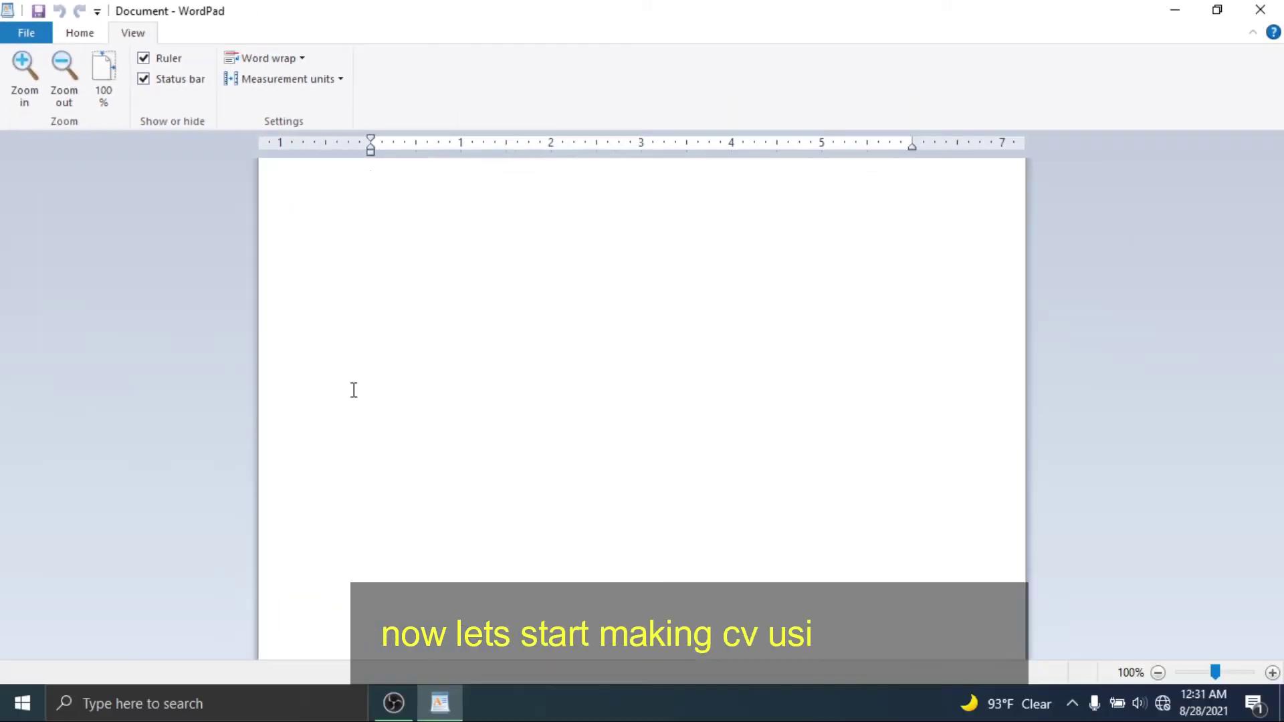
Insert the photo unnamed.png from the CHAD folder on drive D: into the document
left_click(80, 33)
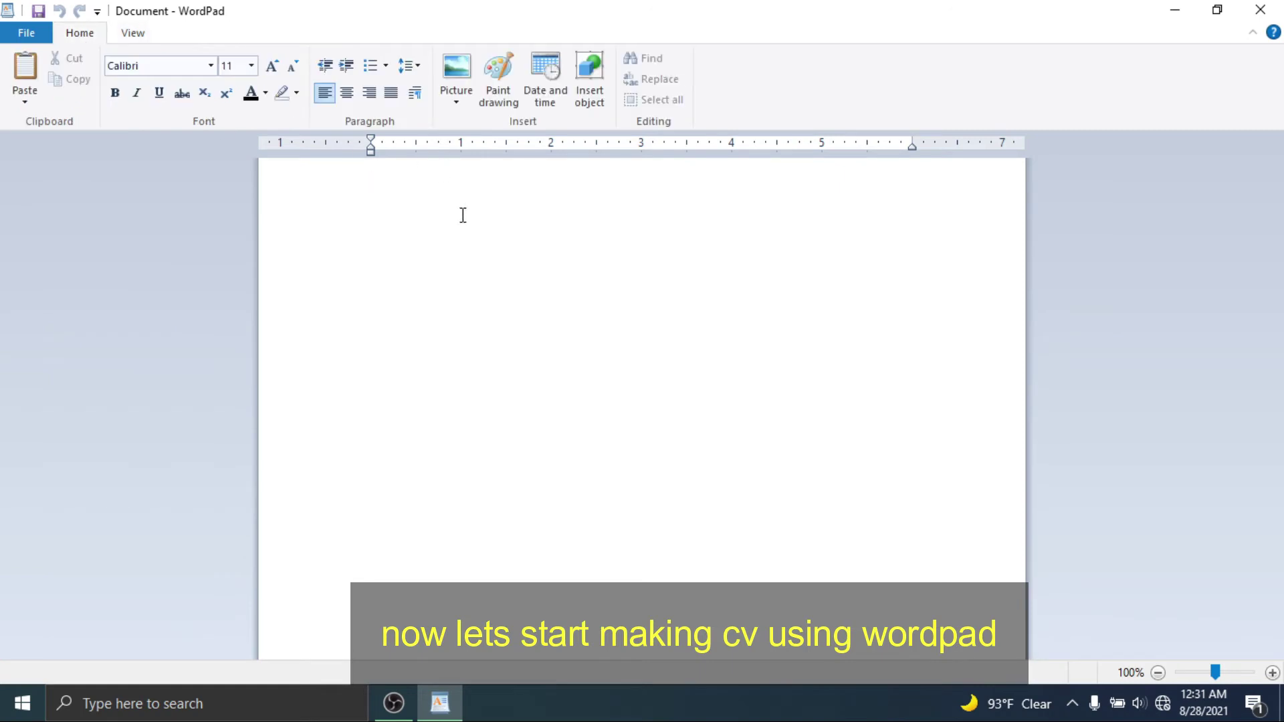
left_click(455, 72)
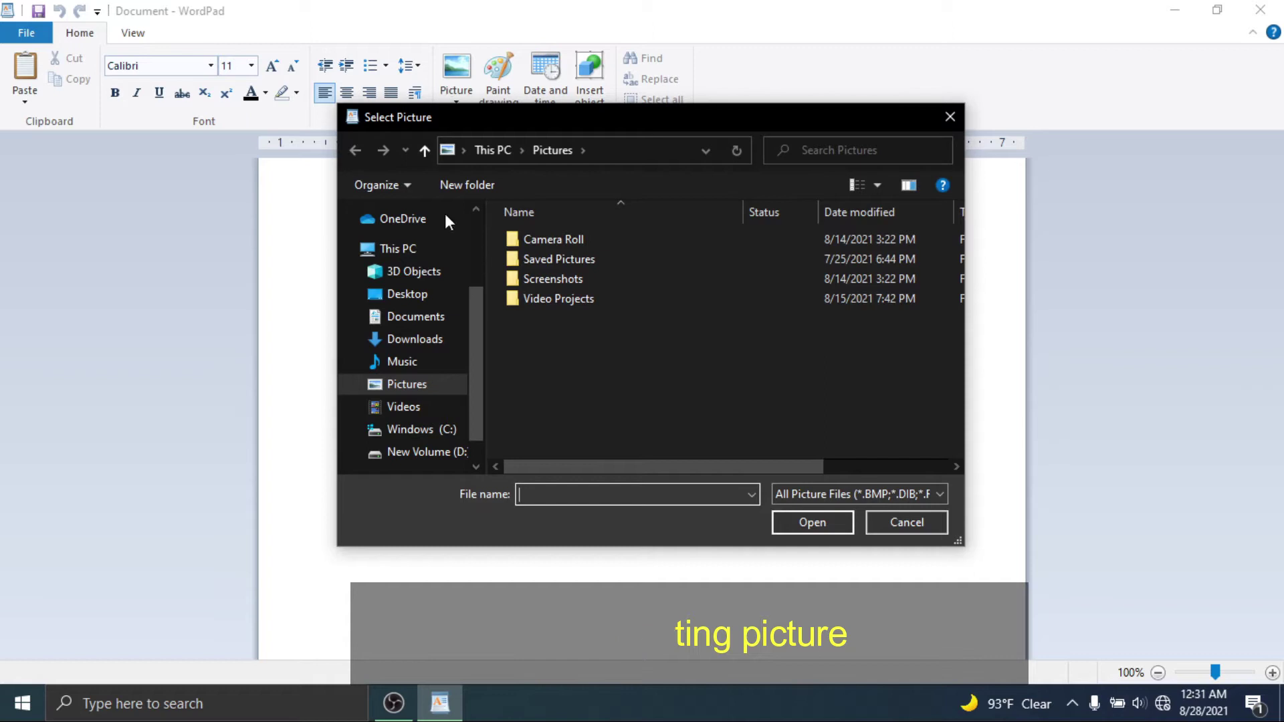
left_click(417, 451)
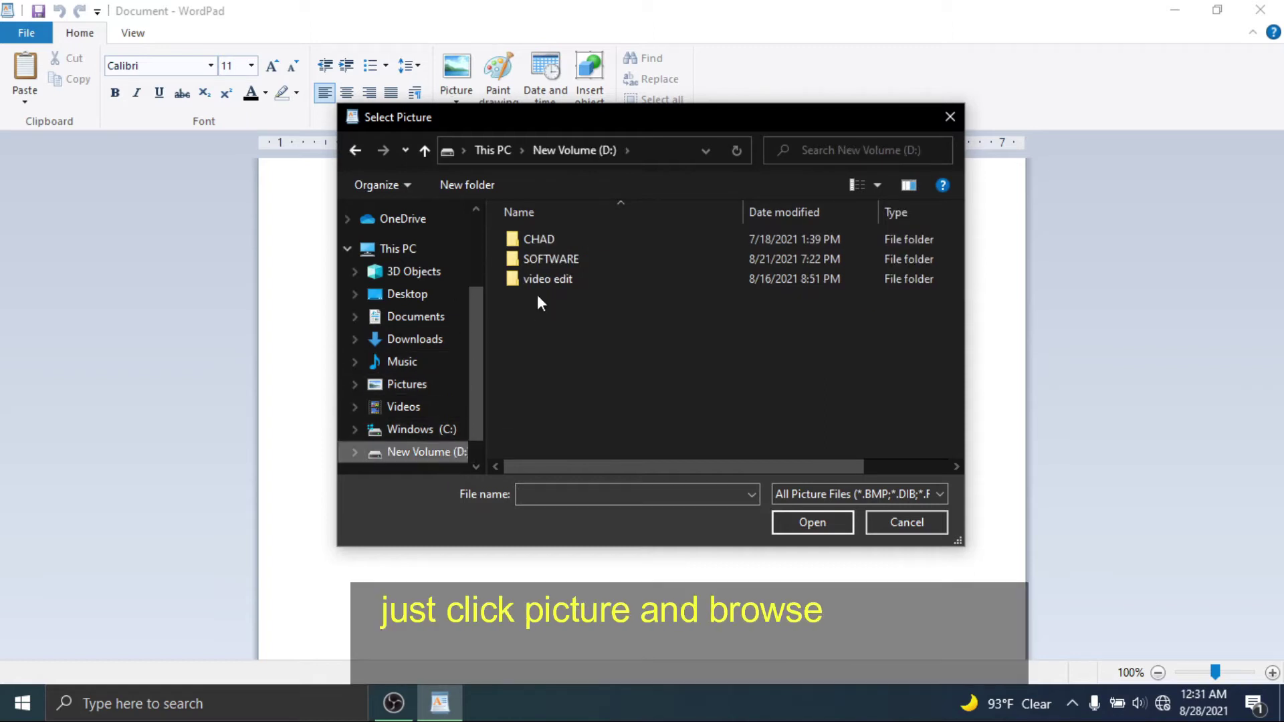
double_click(544, 242)
left_click(762, 257)
left_click(812, 523)
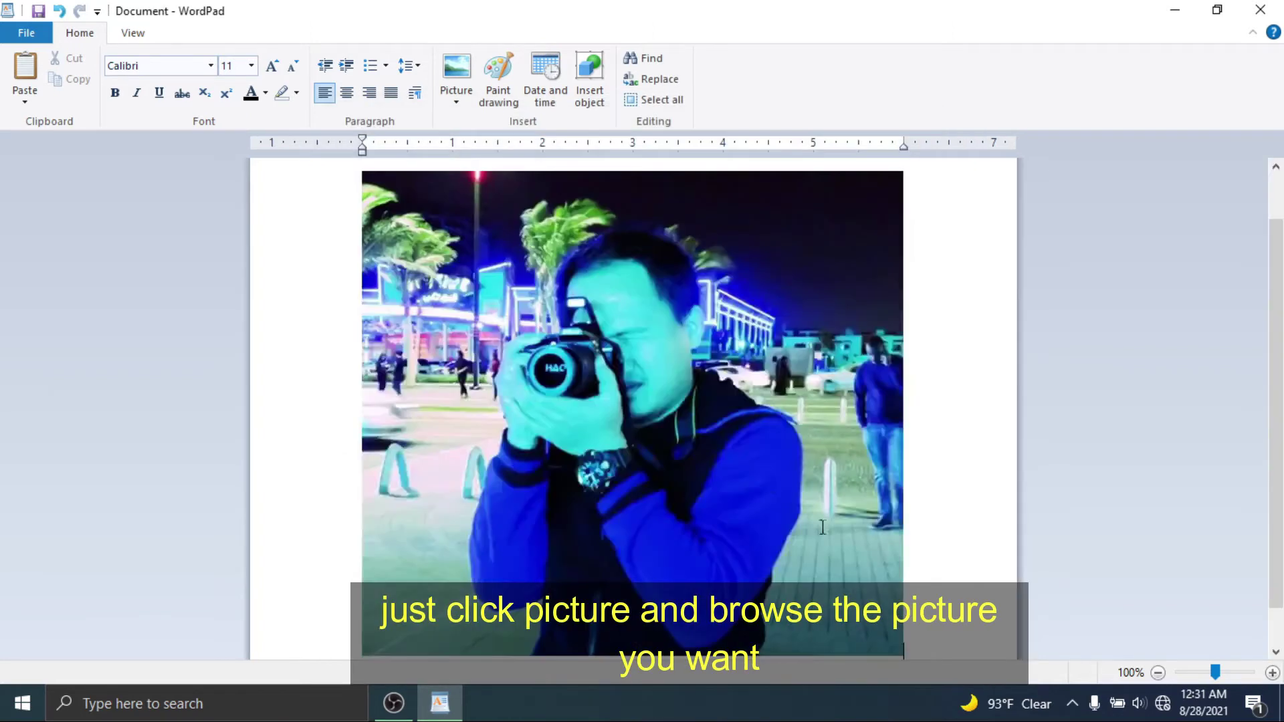
Shrink the photo to a small thumbnail and centre it at the top of the page
left_click(897, 648)
left_click_drag(901, 647, 512, 313)
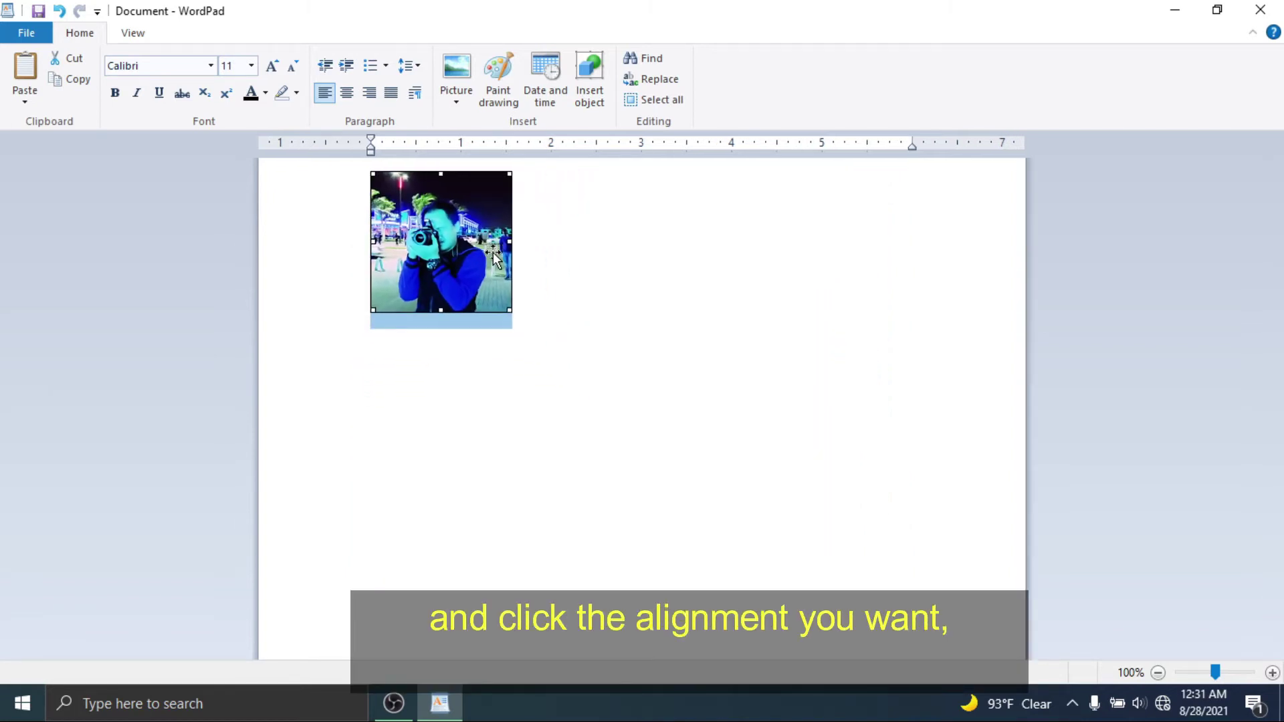
left_click(347, 95)
left_click(391, 93)
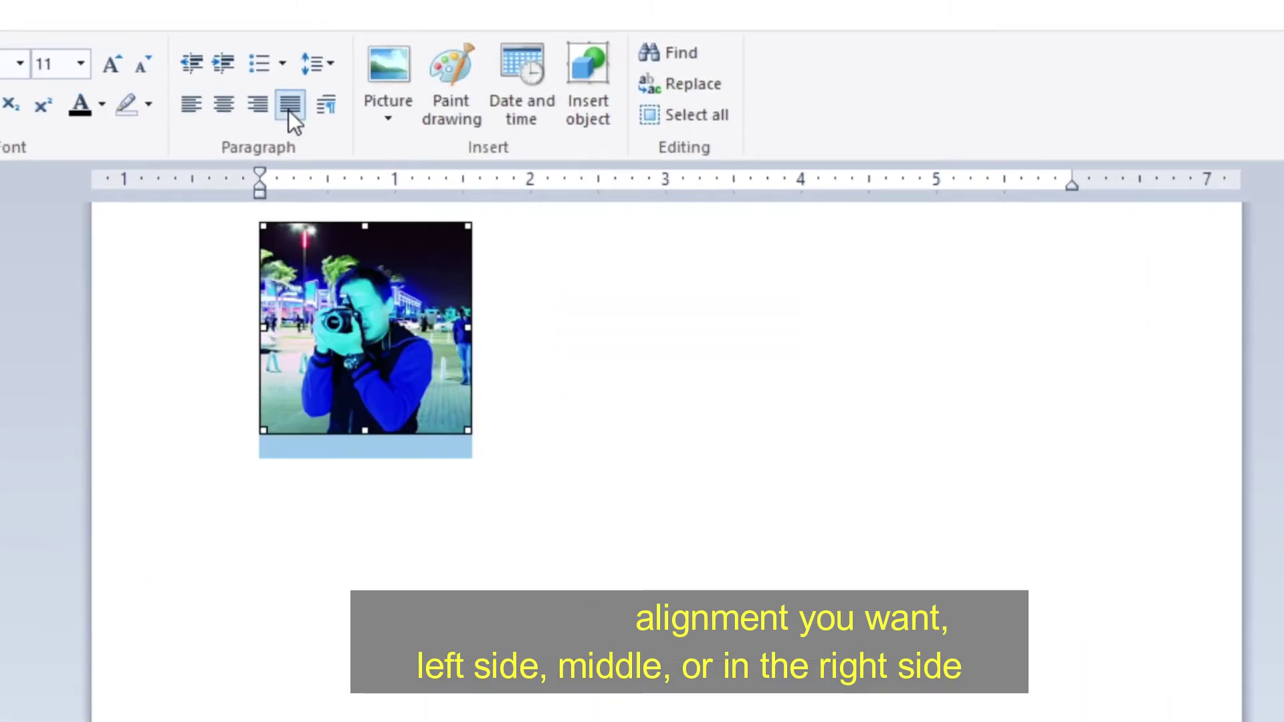
left_click(258, 107)
left_click(227, 110)
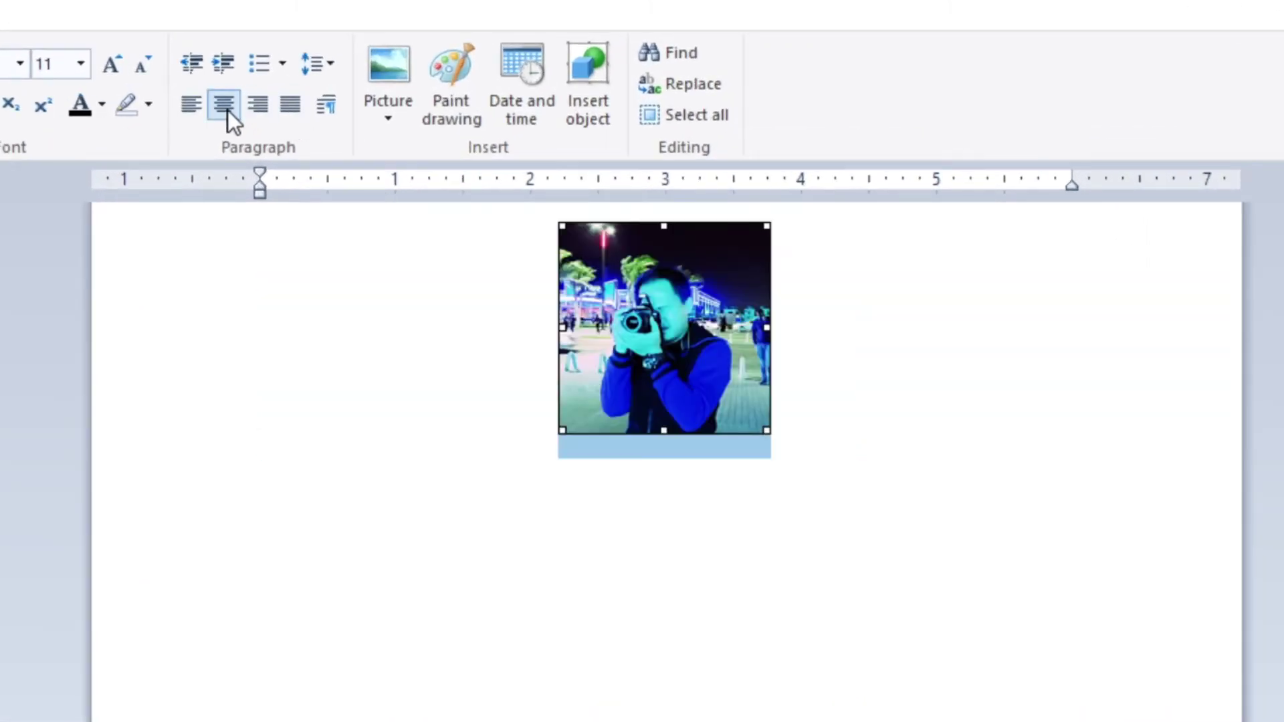
left_click(522, 477)
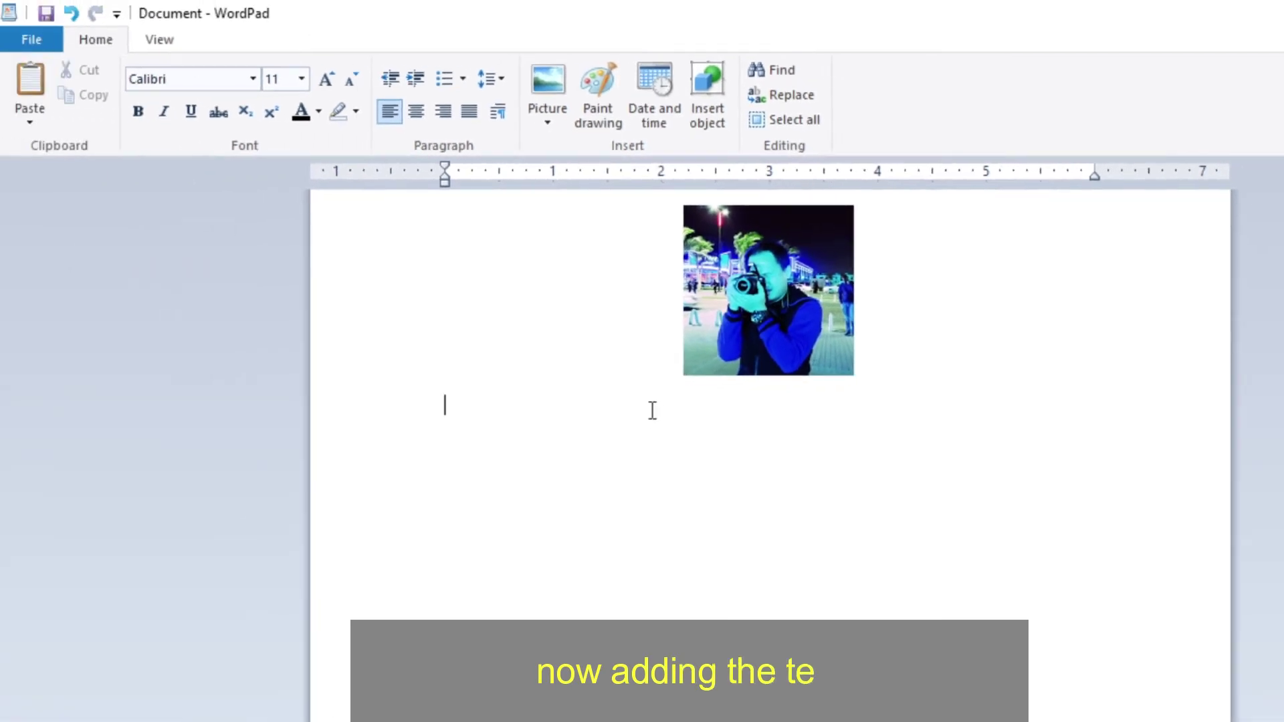
Type the author's name below the photo, then begin the Youtube.com line beneath it
left_click(784, 331)
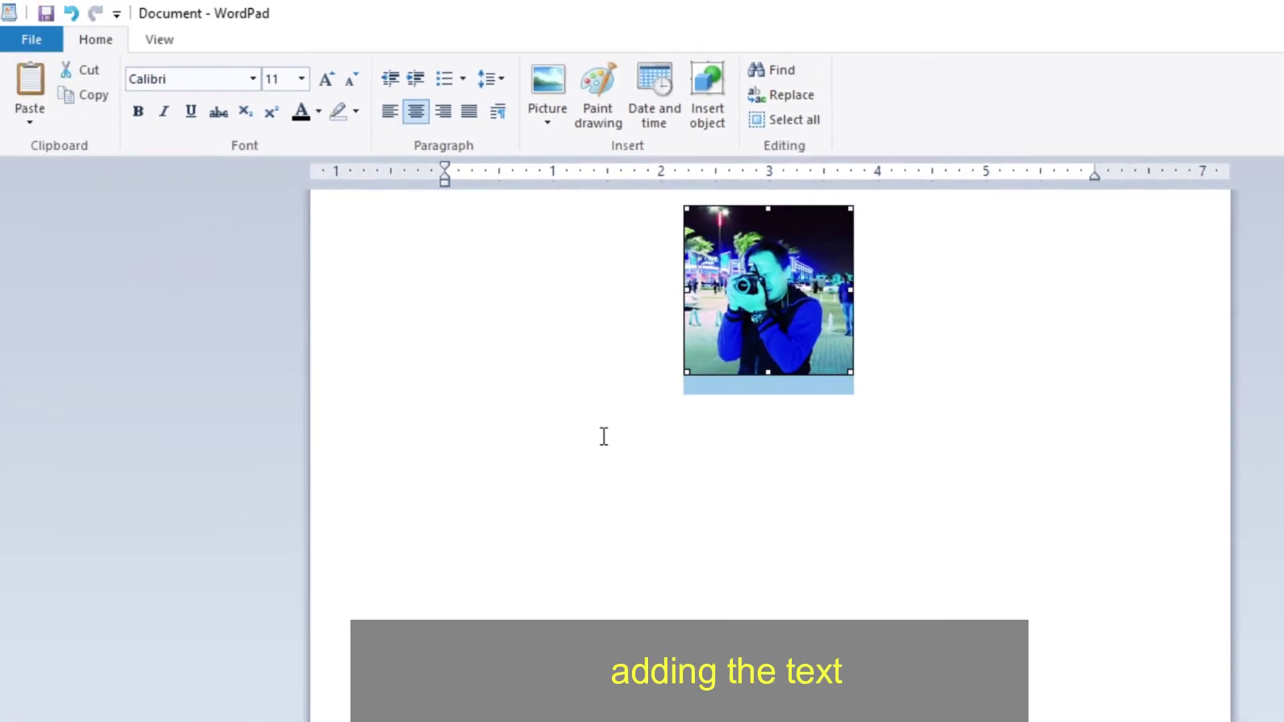
left_click(507, 440)
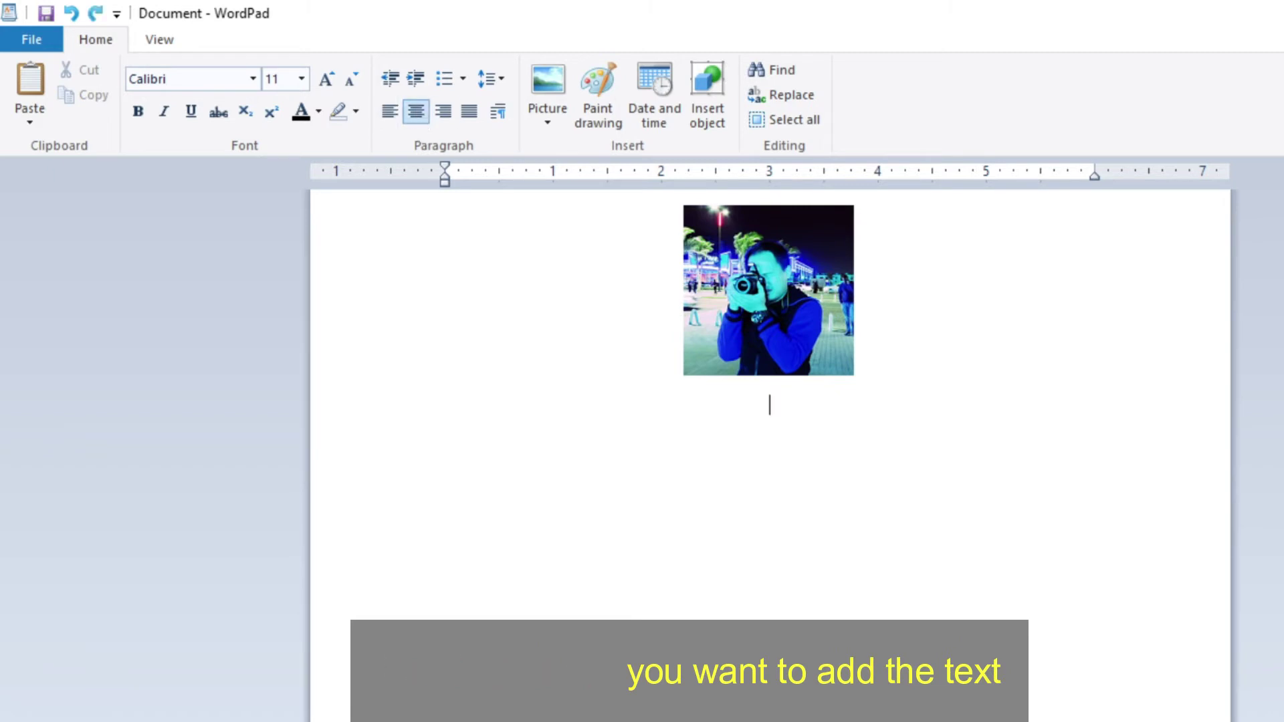
type("chadt")
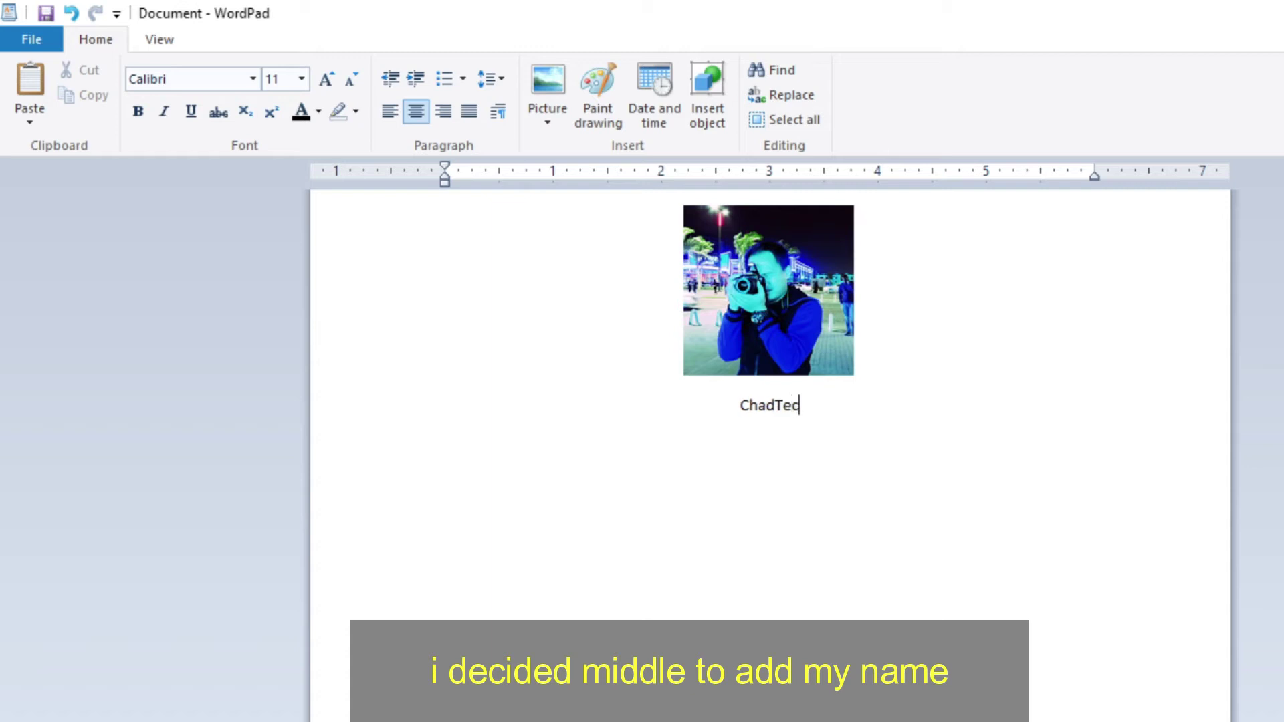
type("ech Ks")
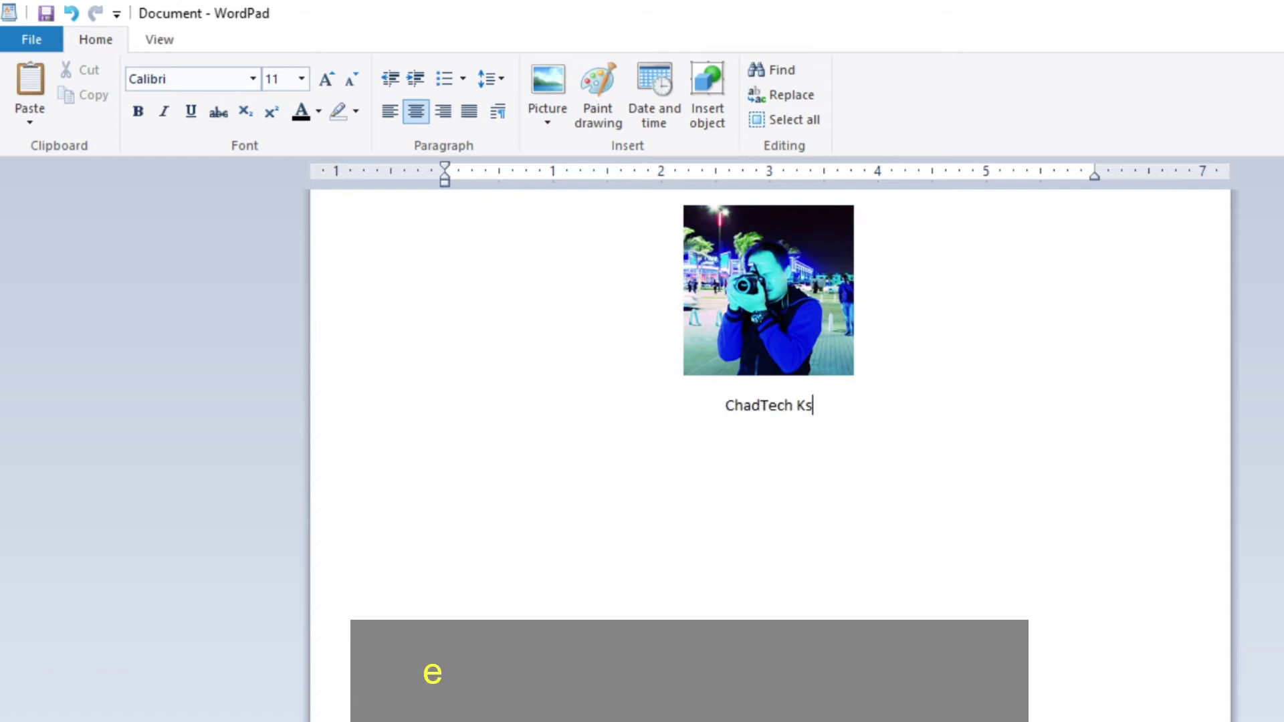
type("aTv")
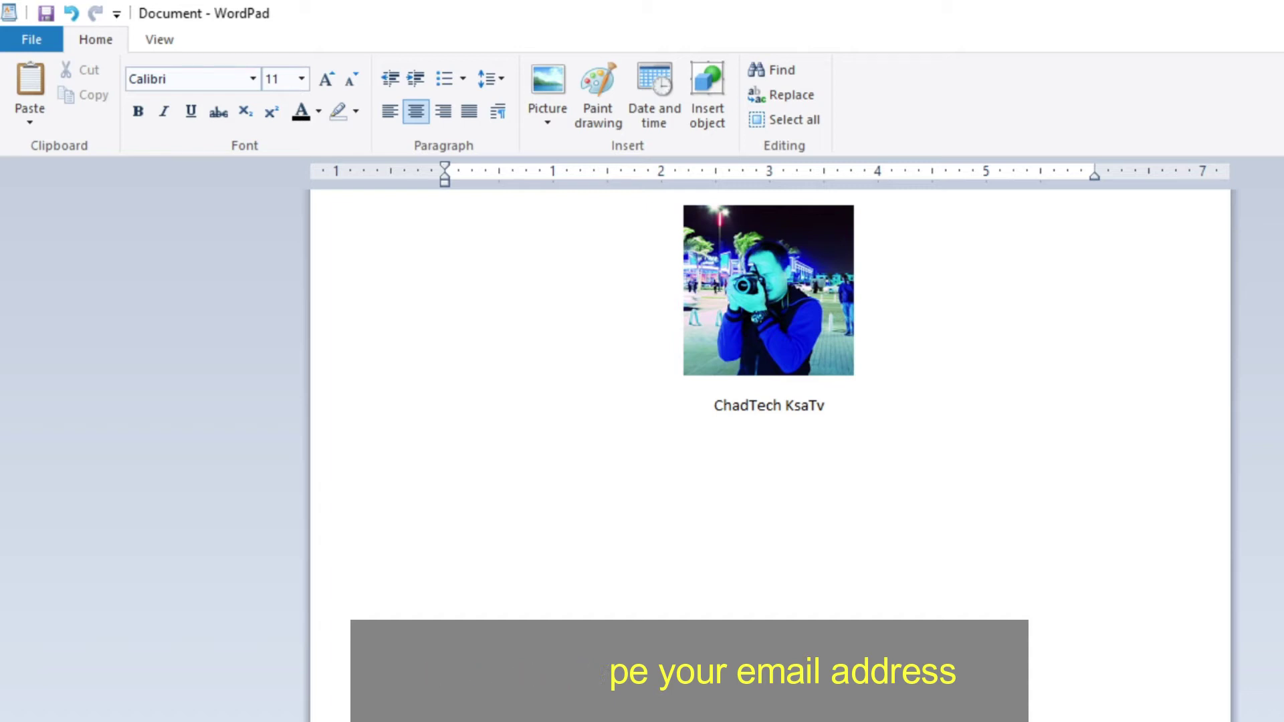
key("Return")
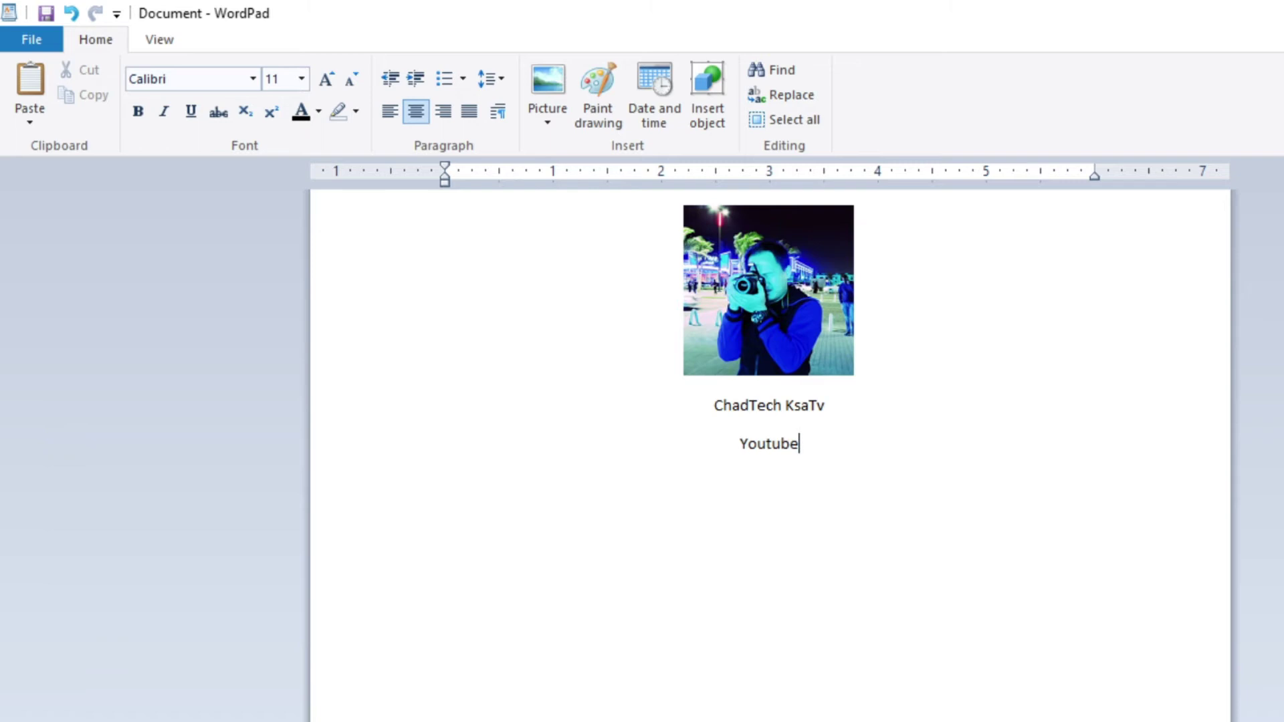
type("Youtube.com")
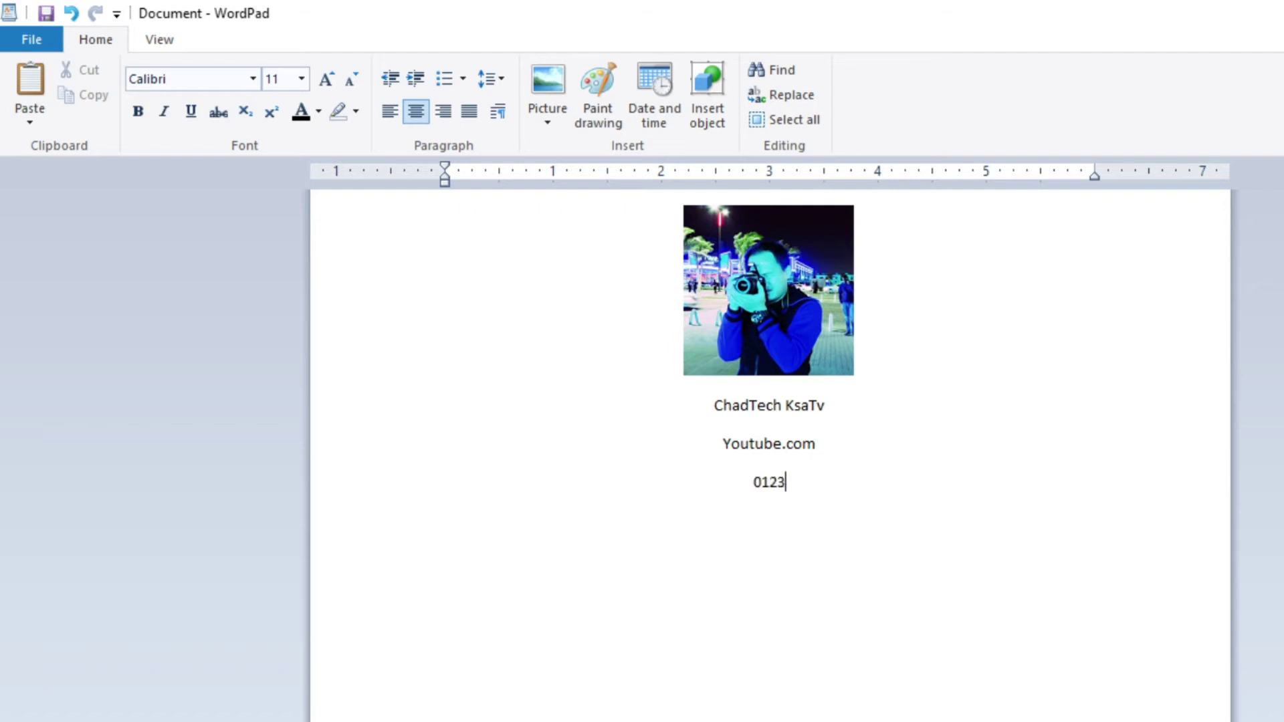
Finish the phone number and turn off the 10pt space after paragraphs for the whole document
type("9")
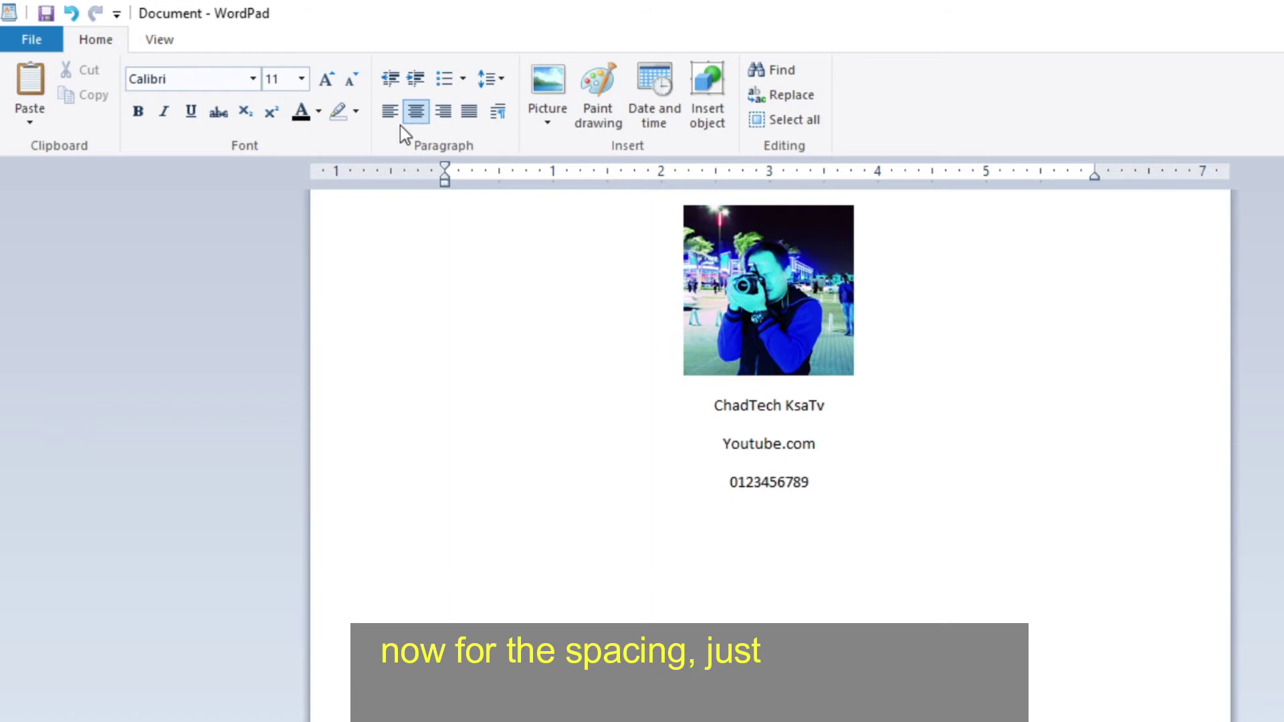
key("ctrl+a")
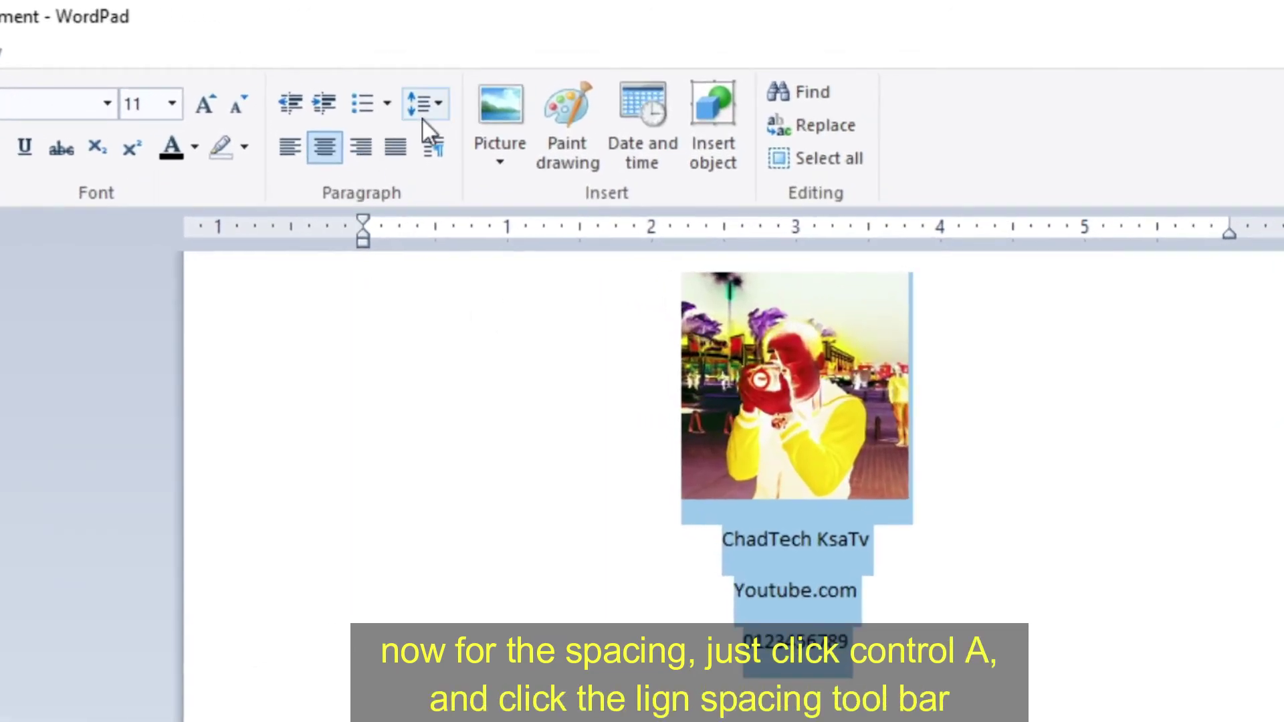
left_click(434, 107)
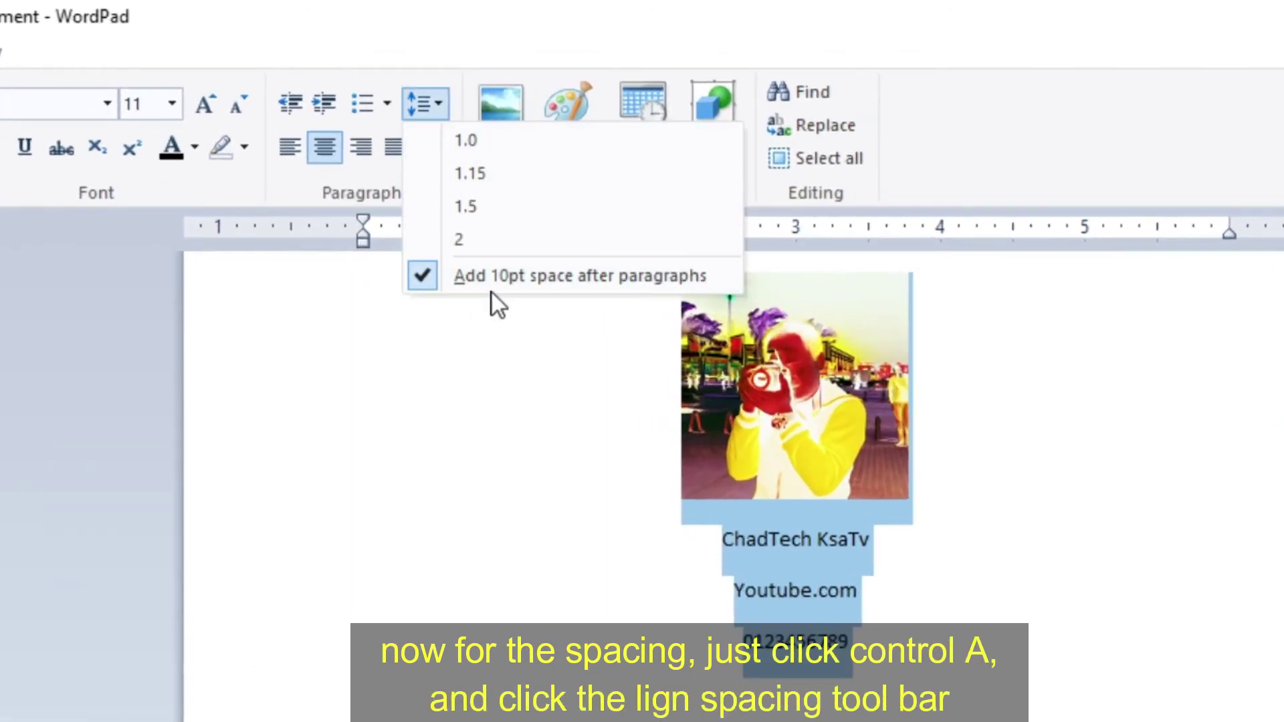
left_click(417, 276)
left_click_drag(605, 525, 644, 559)
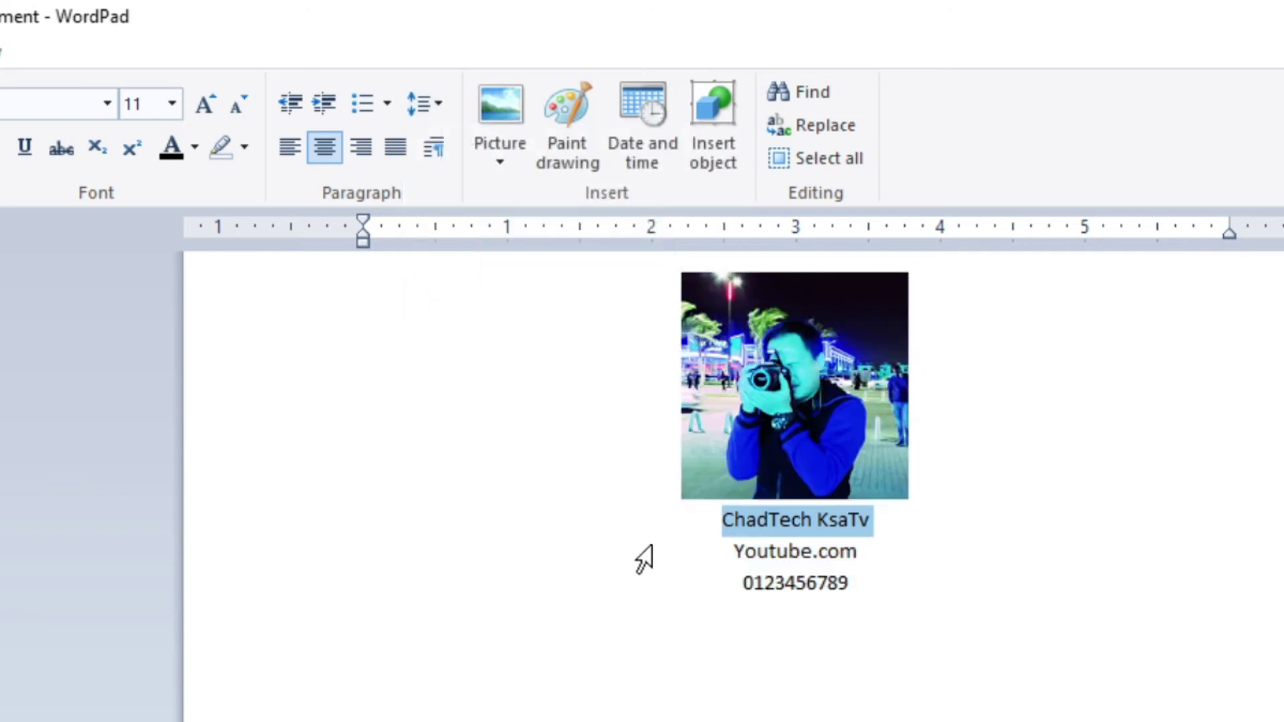
left_click(902, 610)
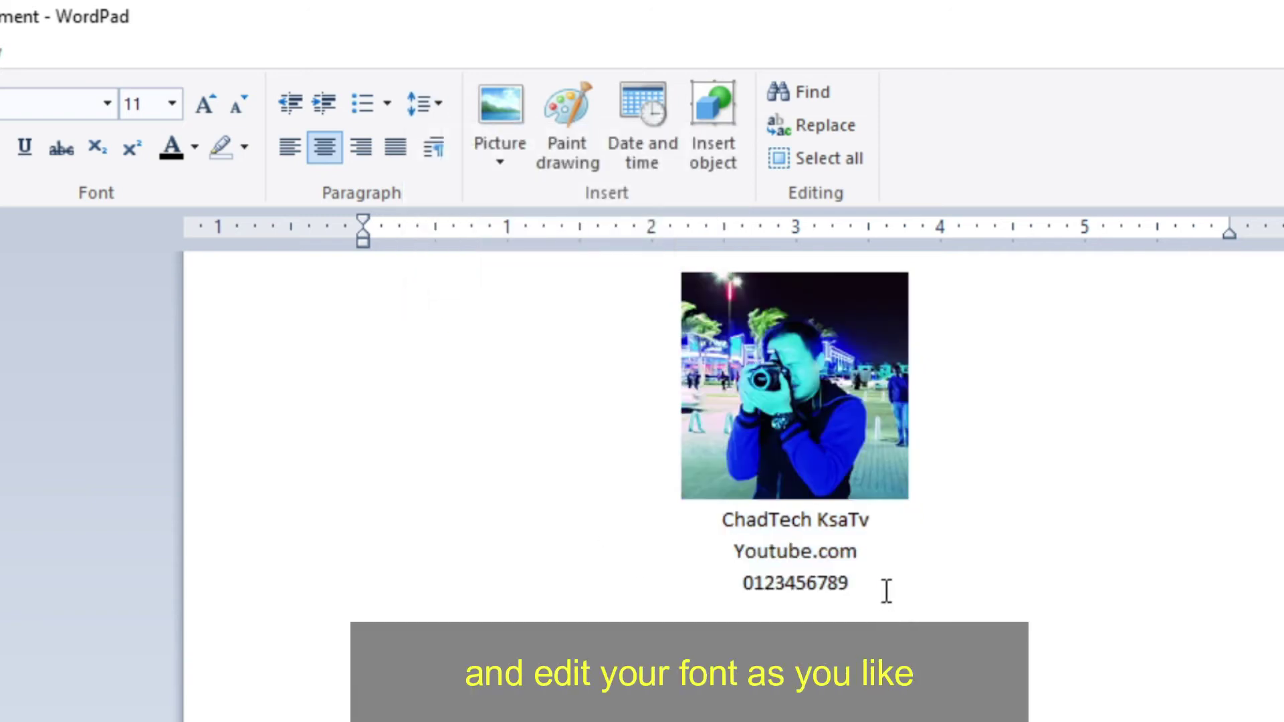
Make the name line bold at font size 22
left_click_drag(723, 520, 769, 520)
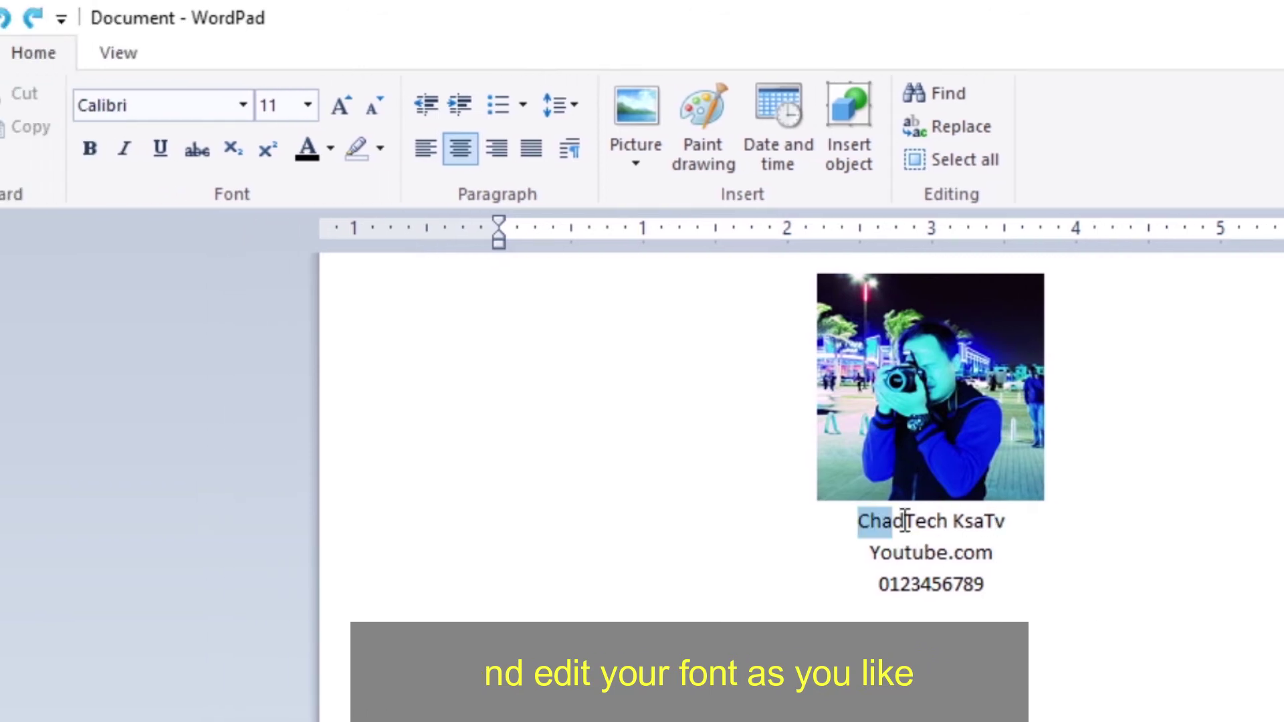
left_click_drag(904, 520, 994, 523)
left_click(103, 151)
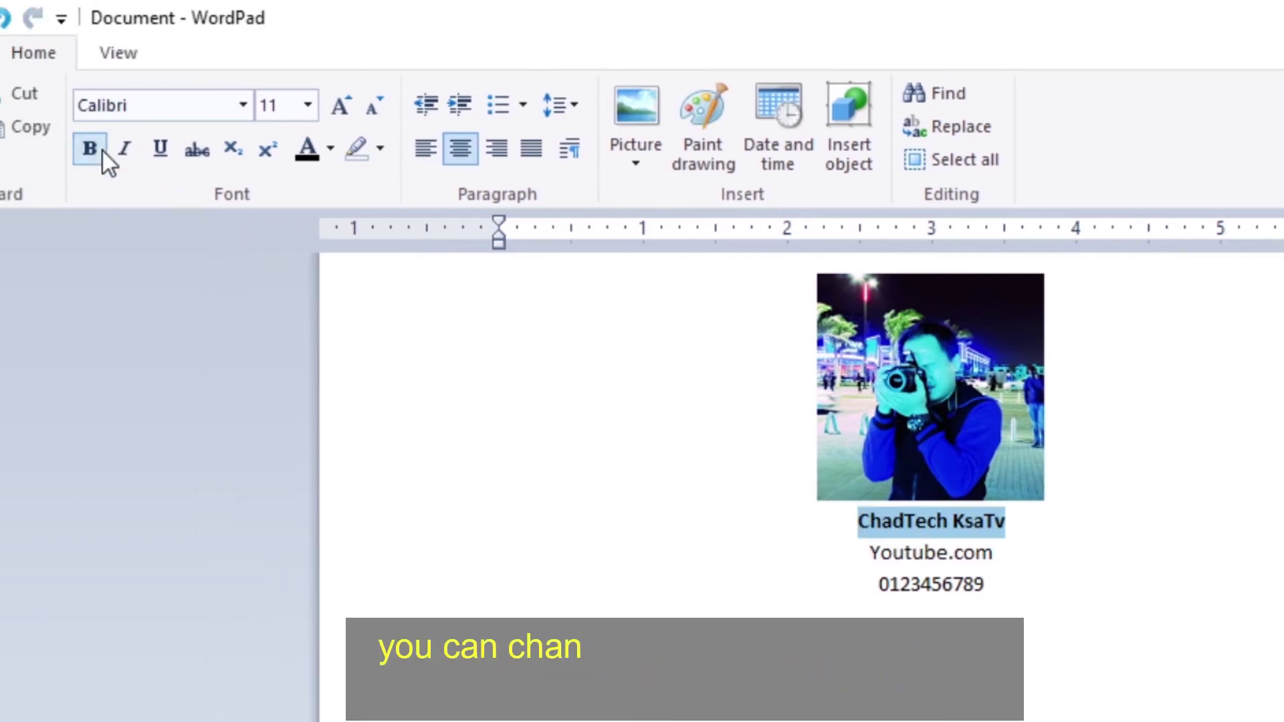
left_click(307, 106)
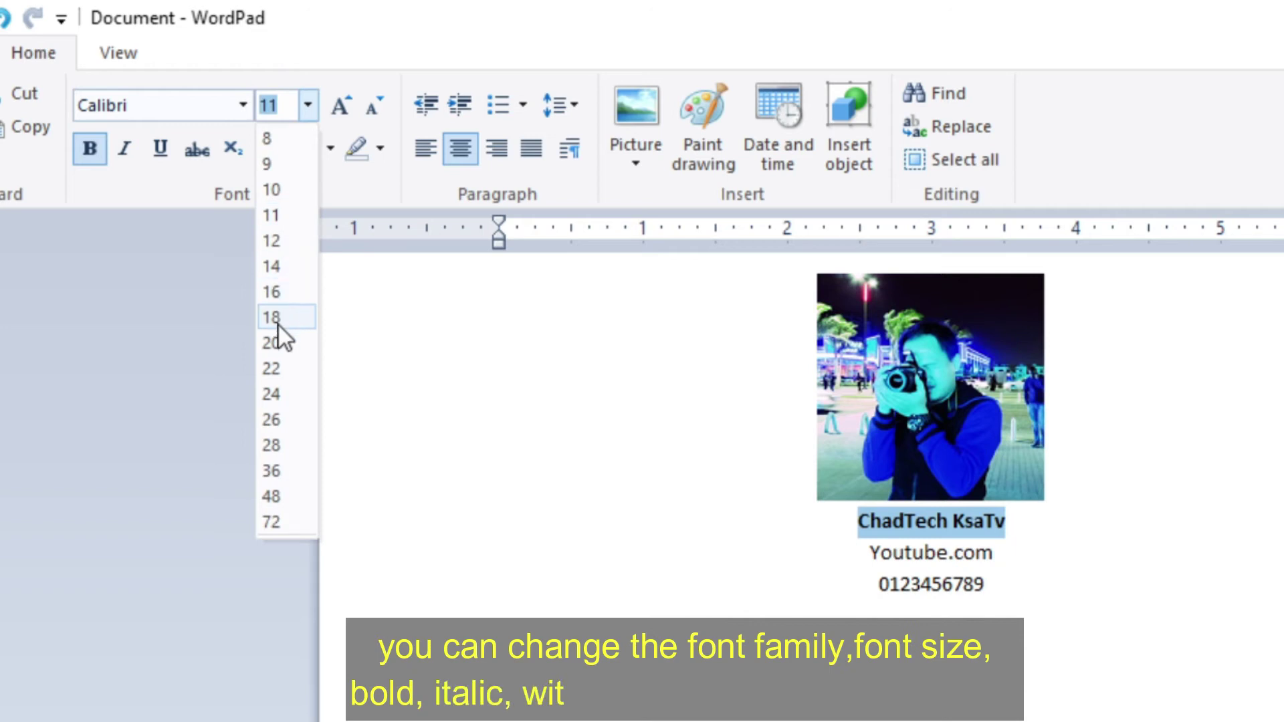
left_click(279, 500)
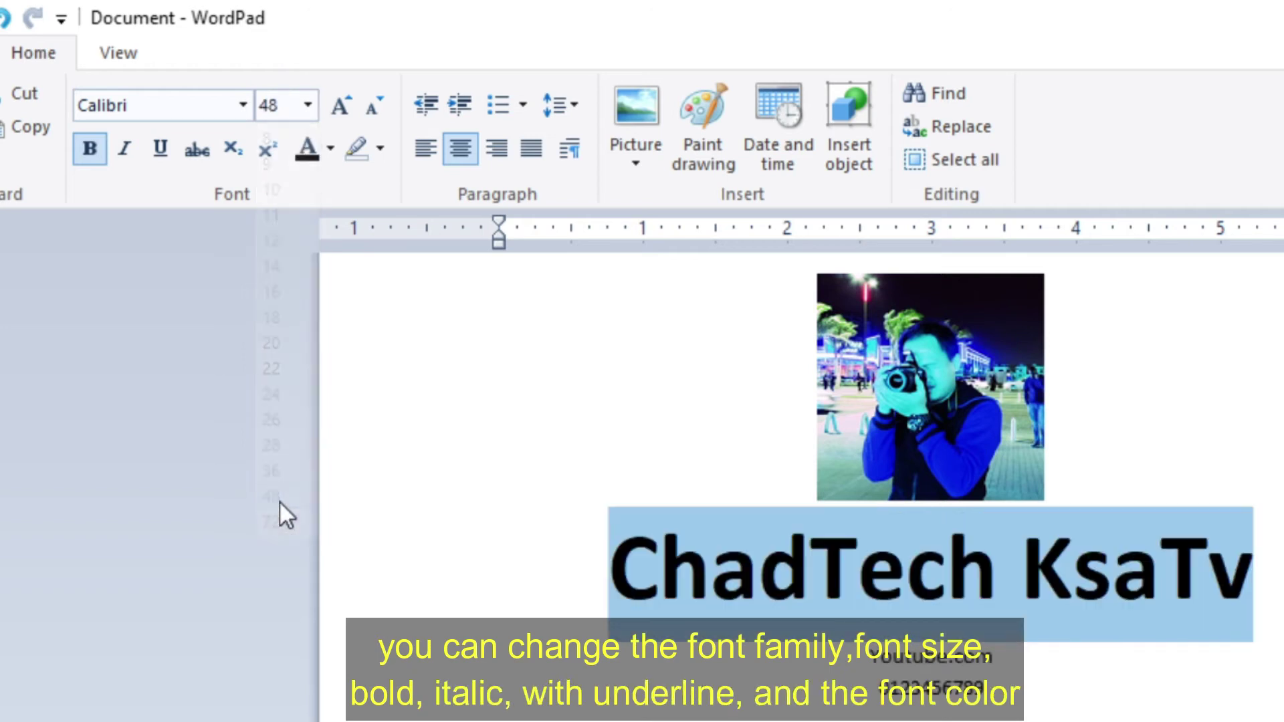
left_click(314, 108)
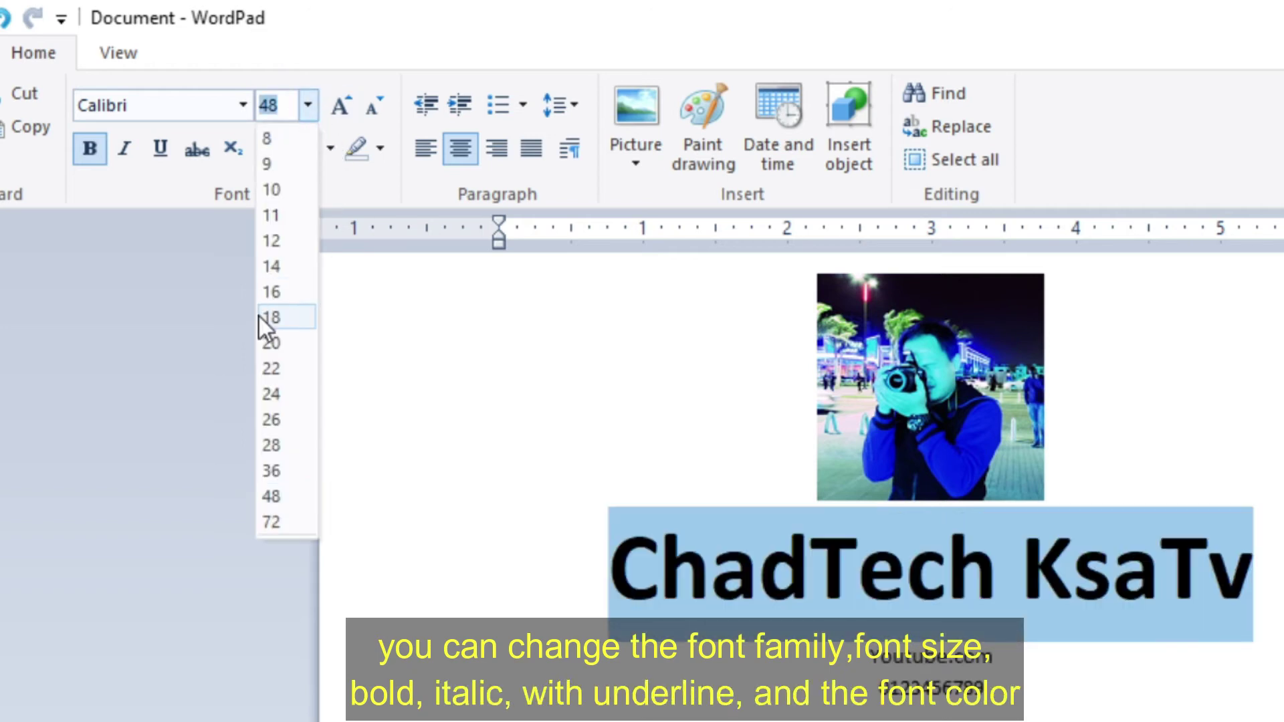
left_click(273, 368)
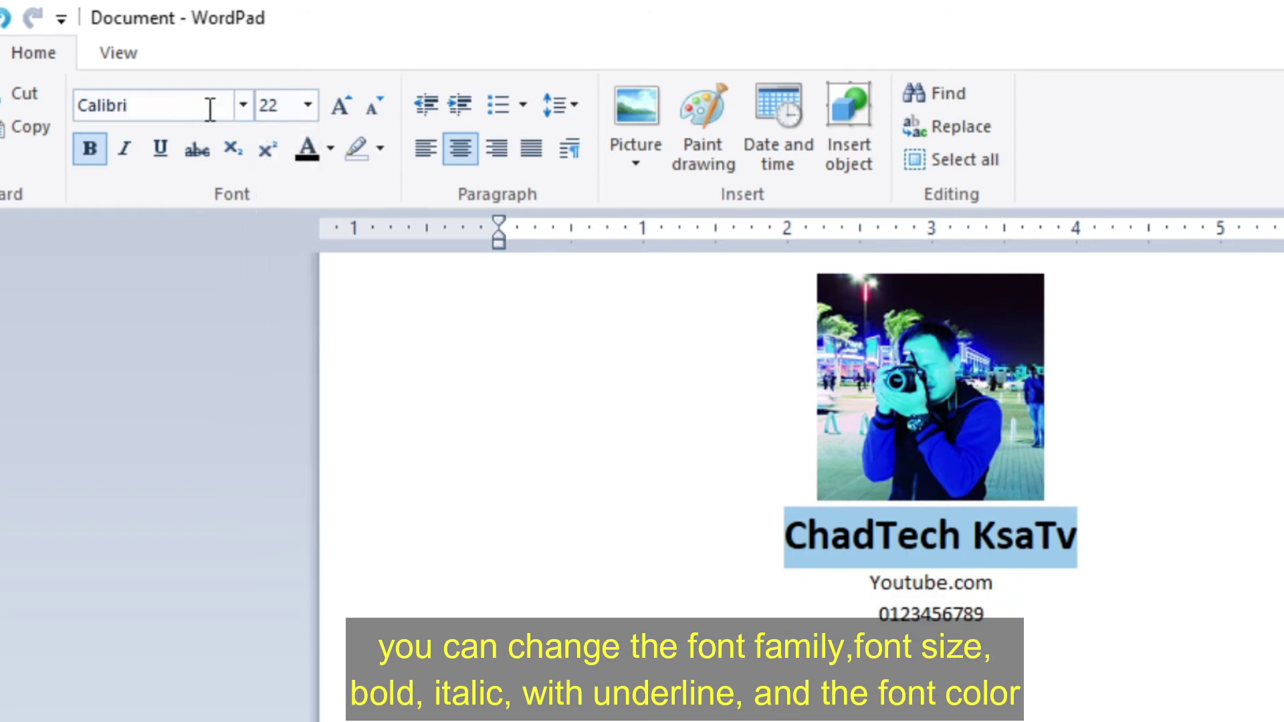
Change the name heading's font to Arial Black
left_click(243, 105)
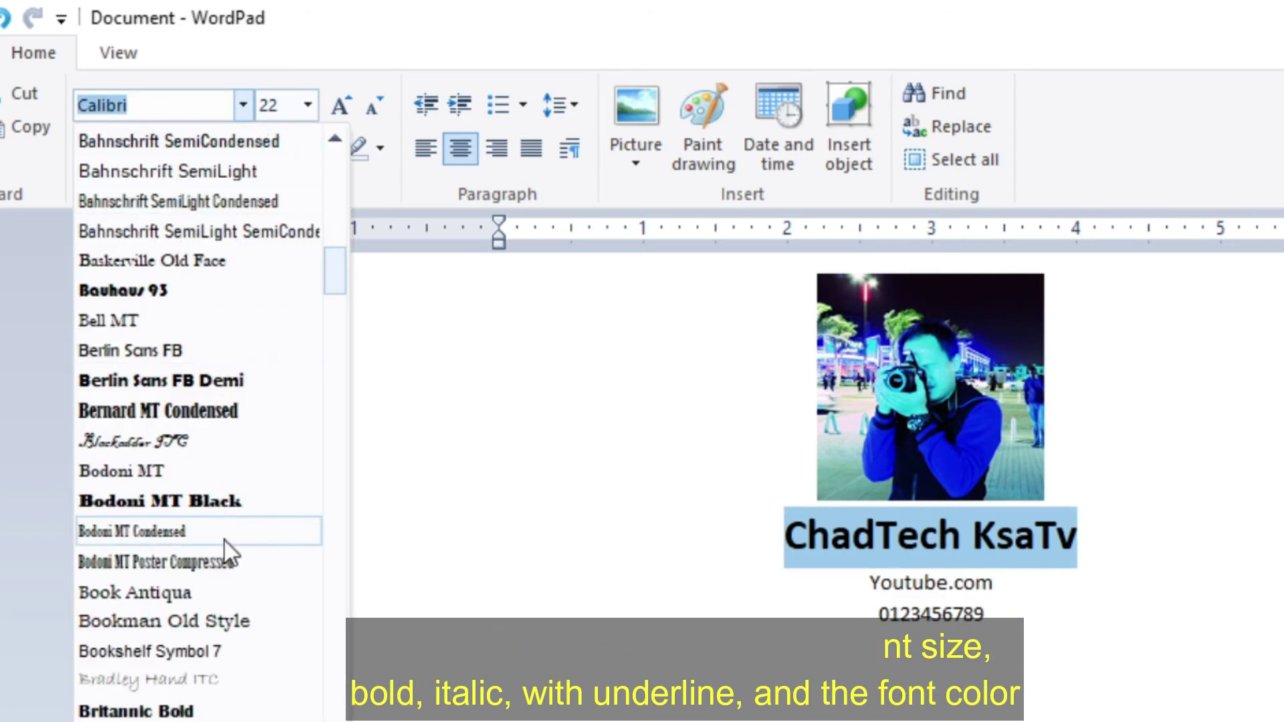
scroll(218, 272, "up", 7)
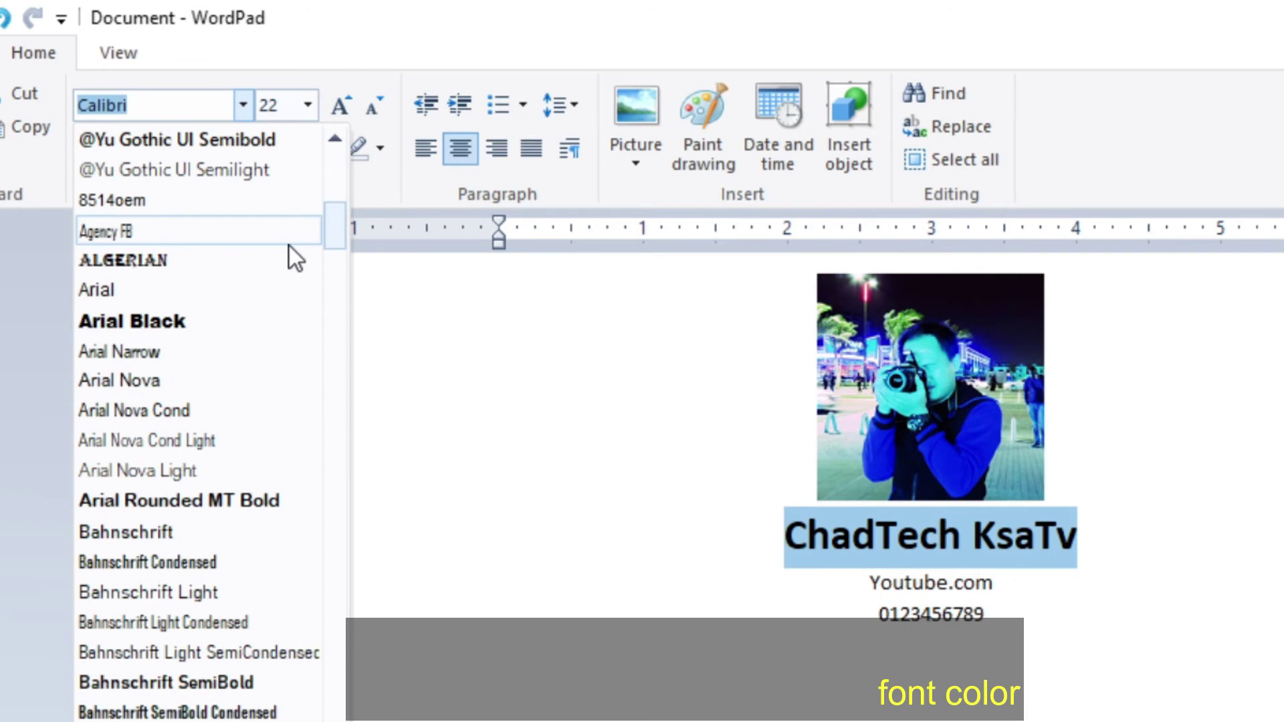
left_click(149, 323)
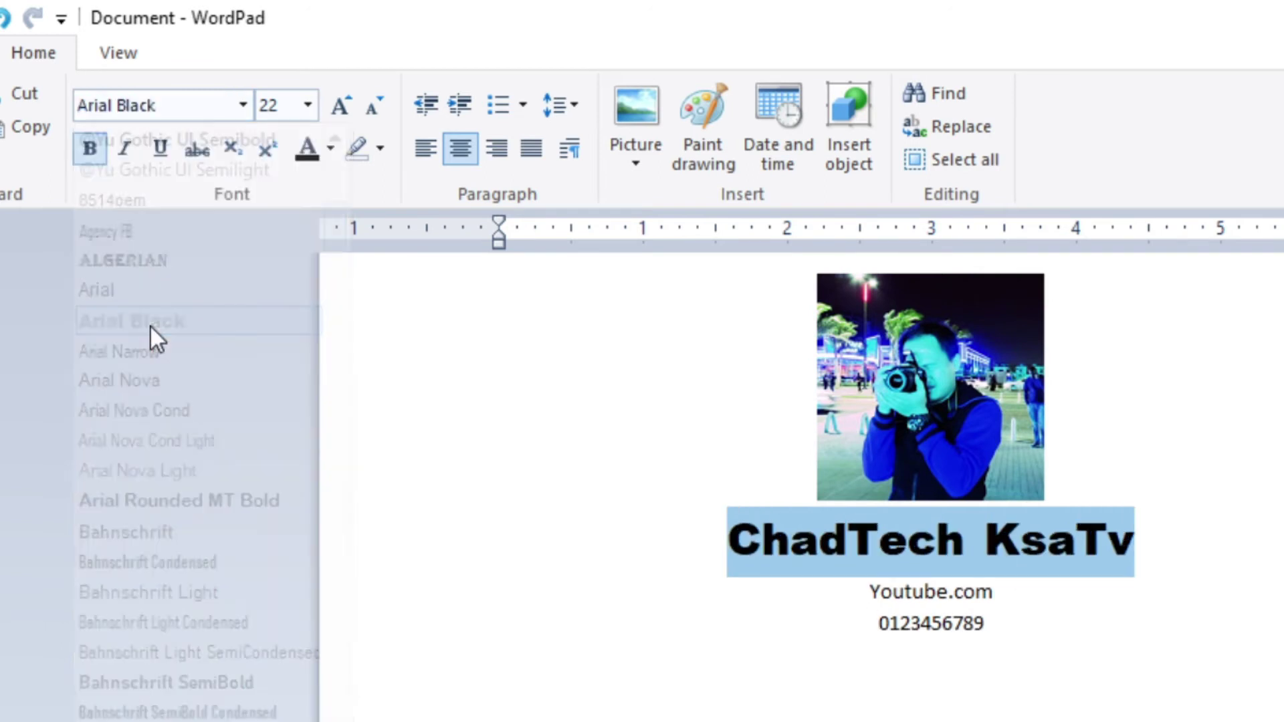
left_click(559, 573)
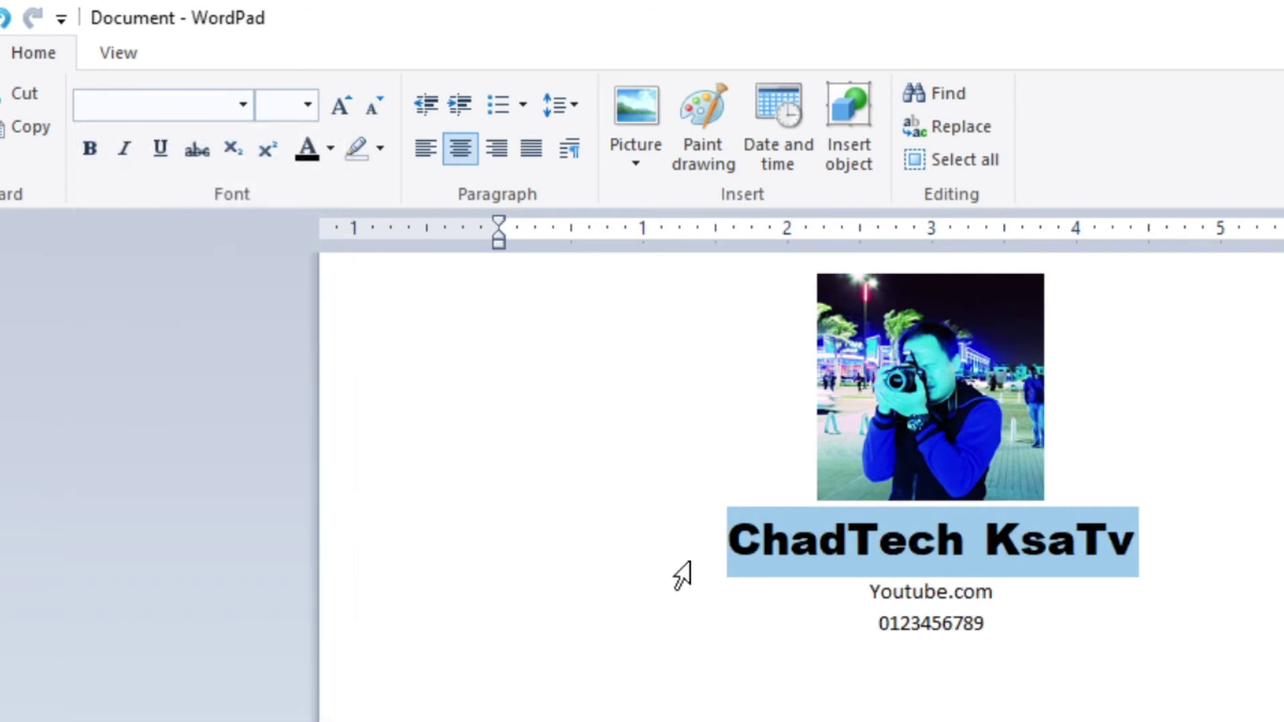
left_click(1106, 540)
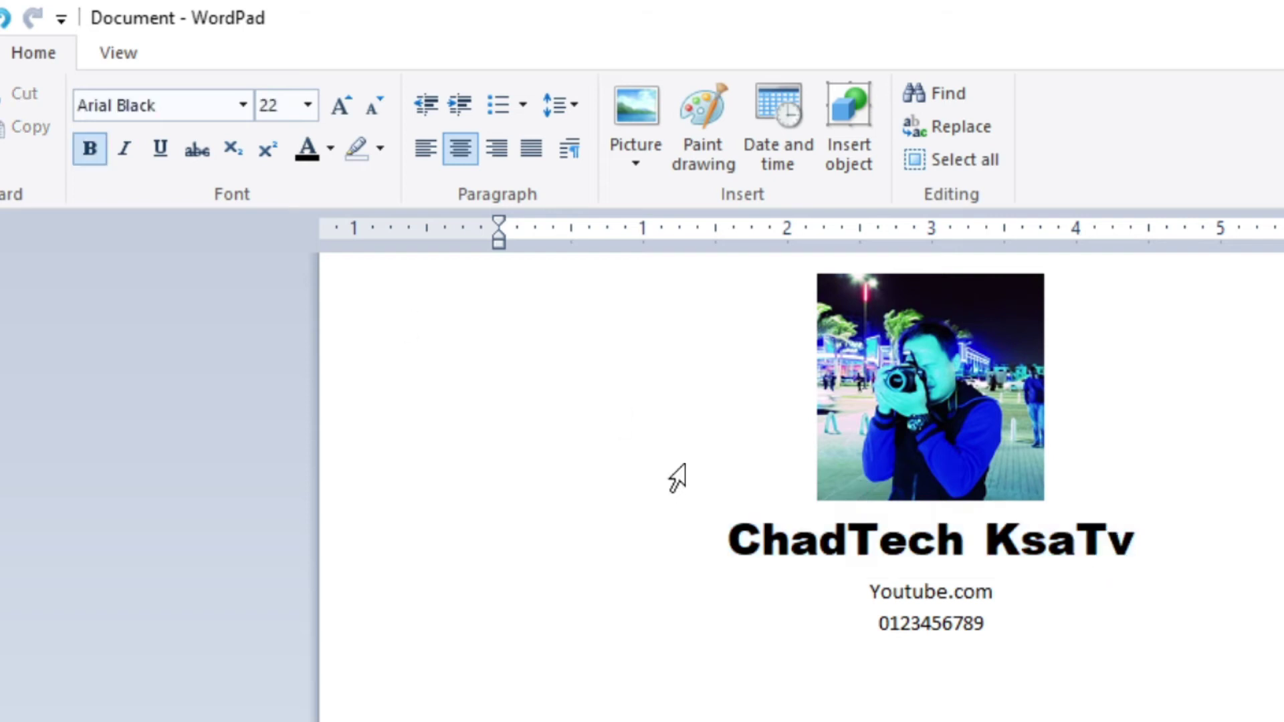
left_click_drag(744, 540, 1054, 524)
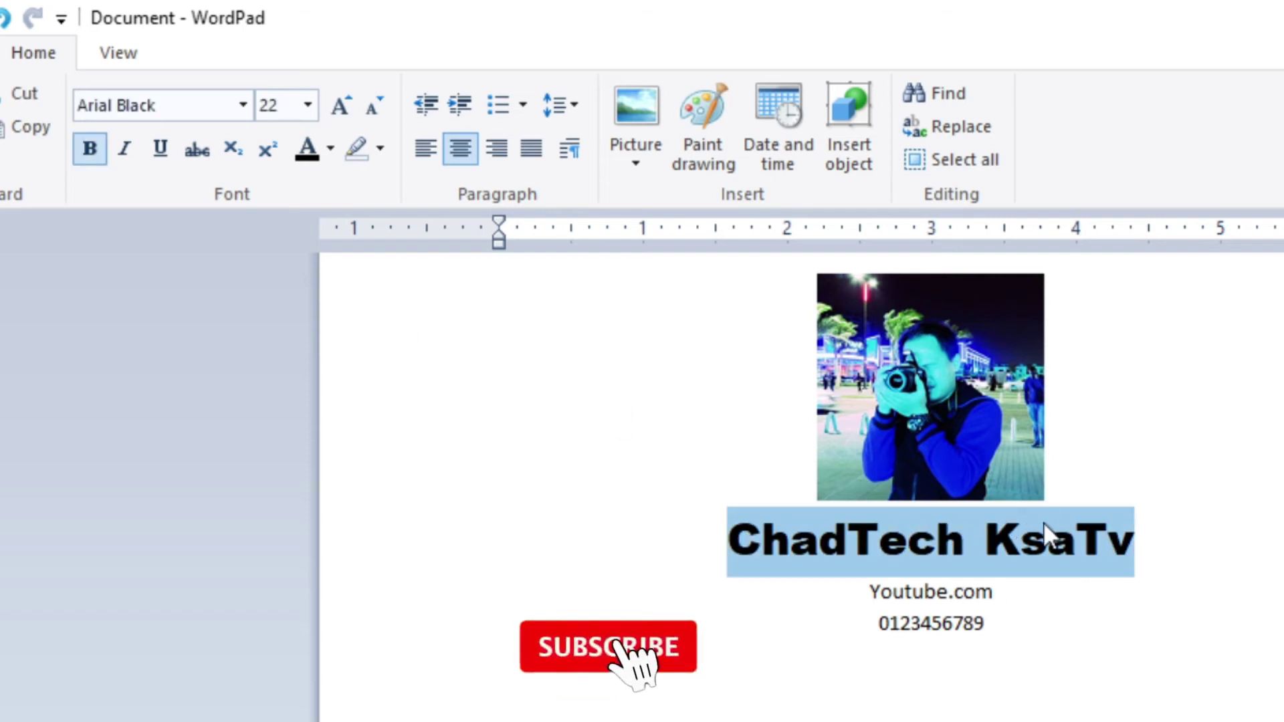
Format Youtube.com as 14 pt bold, italic and underlined
left_click(1043, 653)
left_click_drag(871, 593, 996, 593)
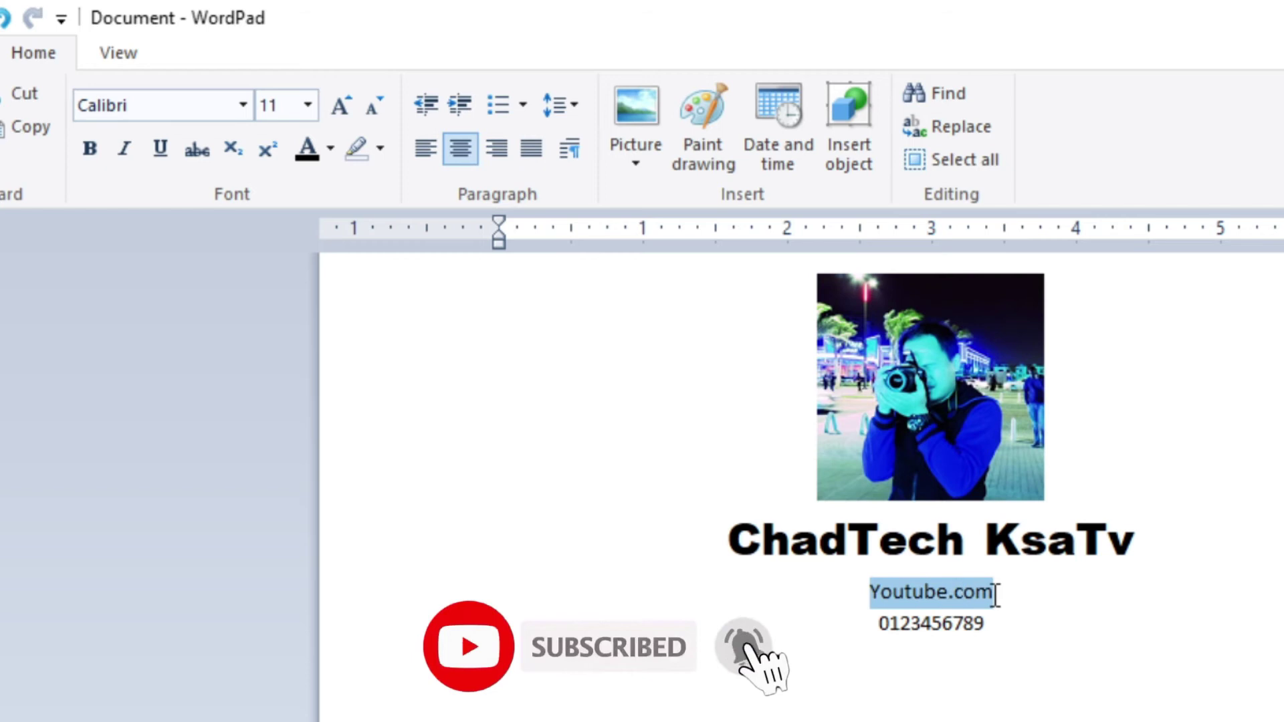
left_click(315, 114)
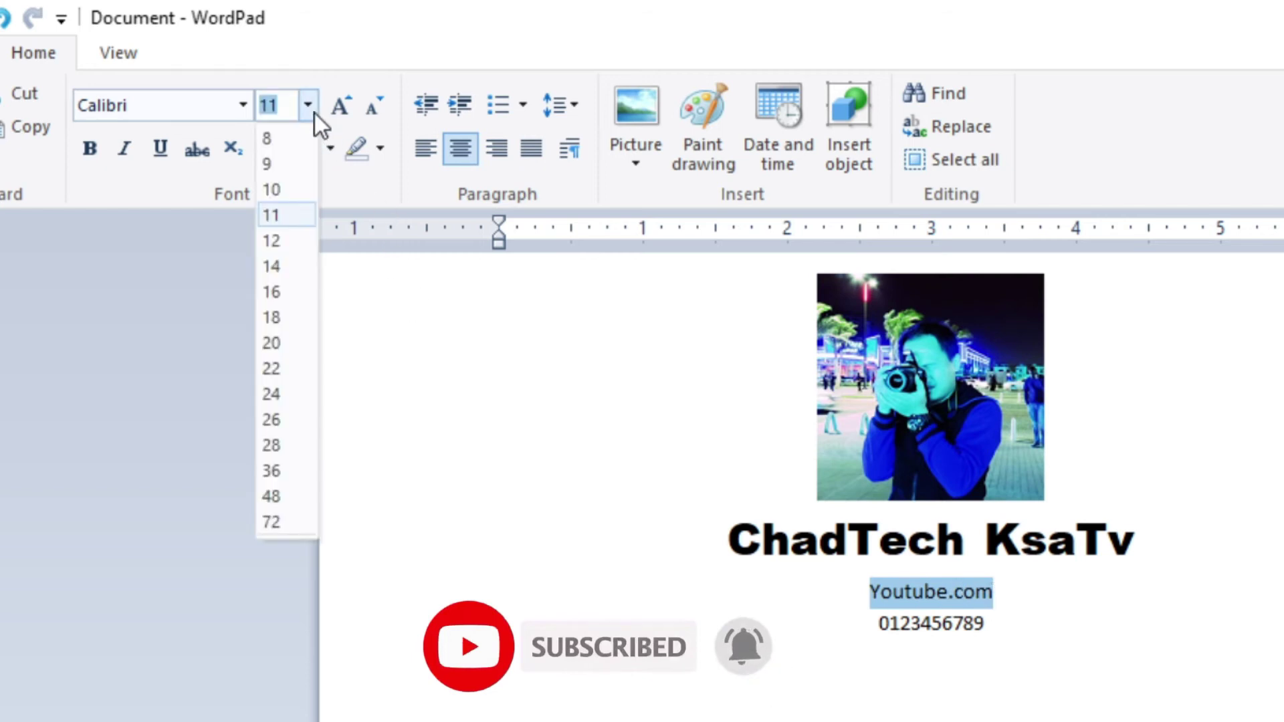
left_click(280, 242)
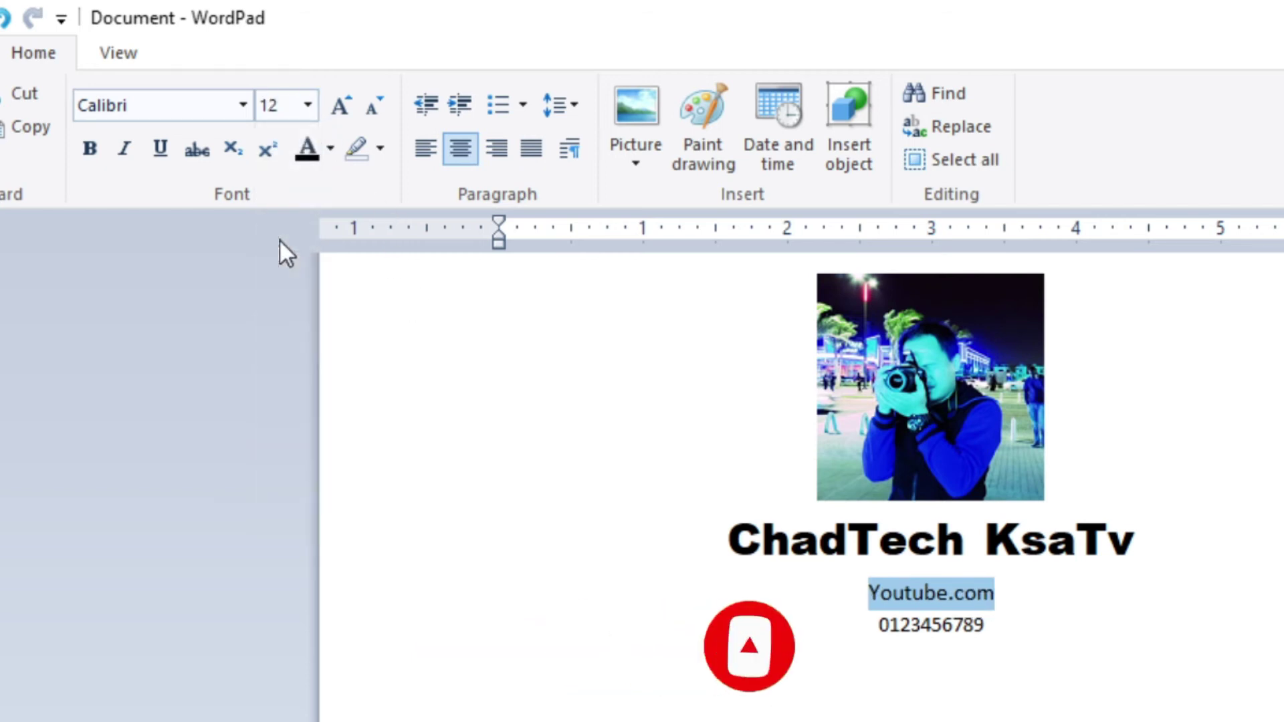
left_click(310, 115)
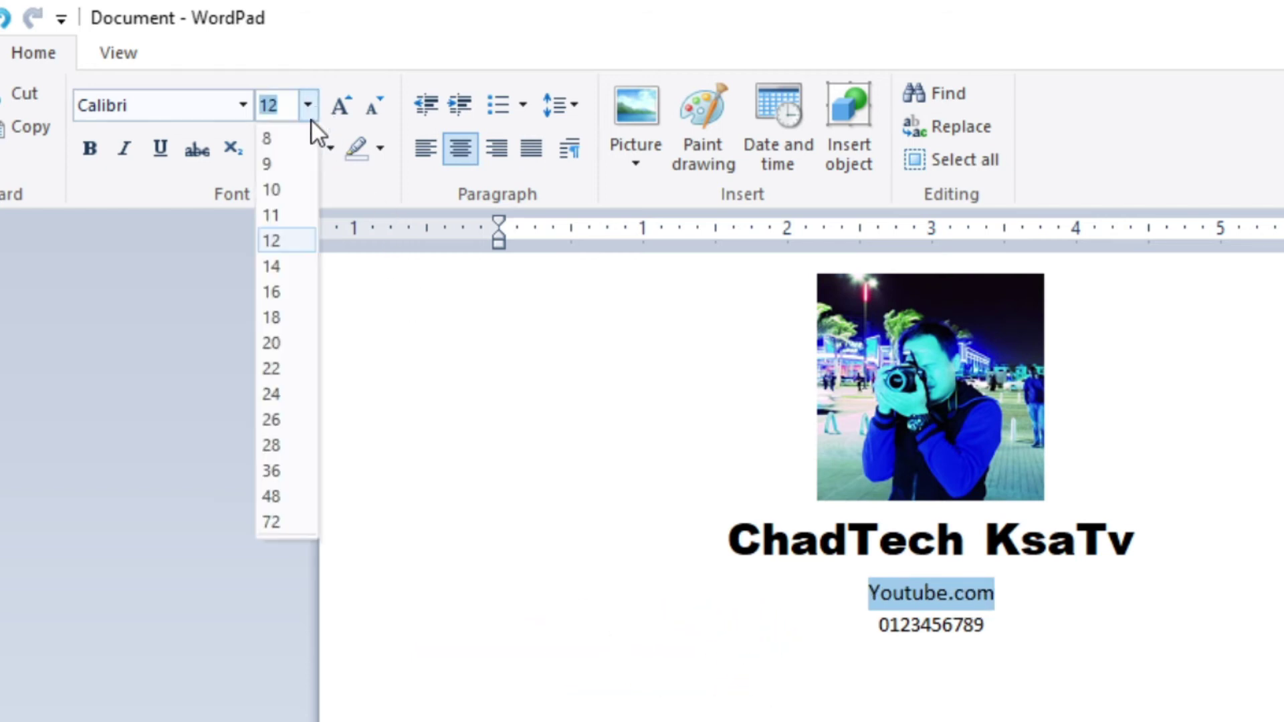
left_click(282, 271)
left_click(94, 153)
left_click(159, 152)
left_click(121, 156)
left_click(817, 718)
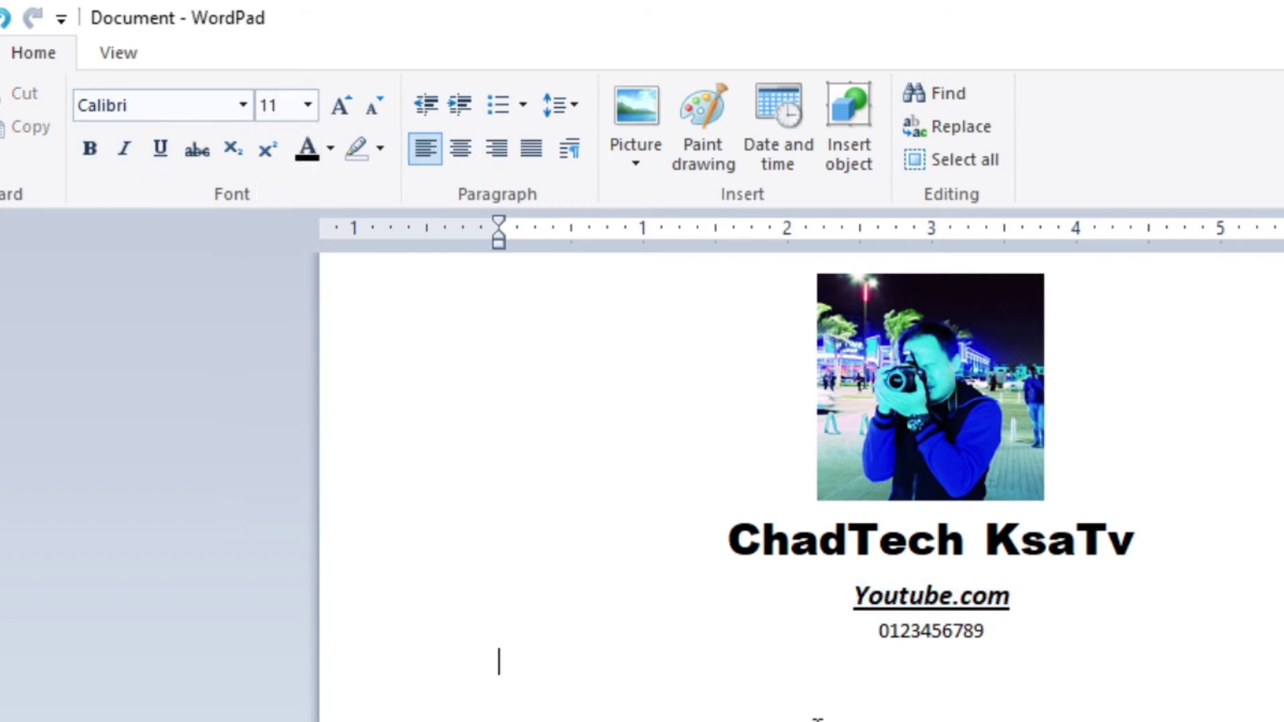
Colour Youtube.com dark blue and make the phone number italic blue
left_click_drag(858, 590, 1011, 602)
left_click(330, 149)
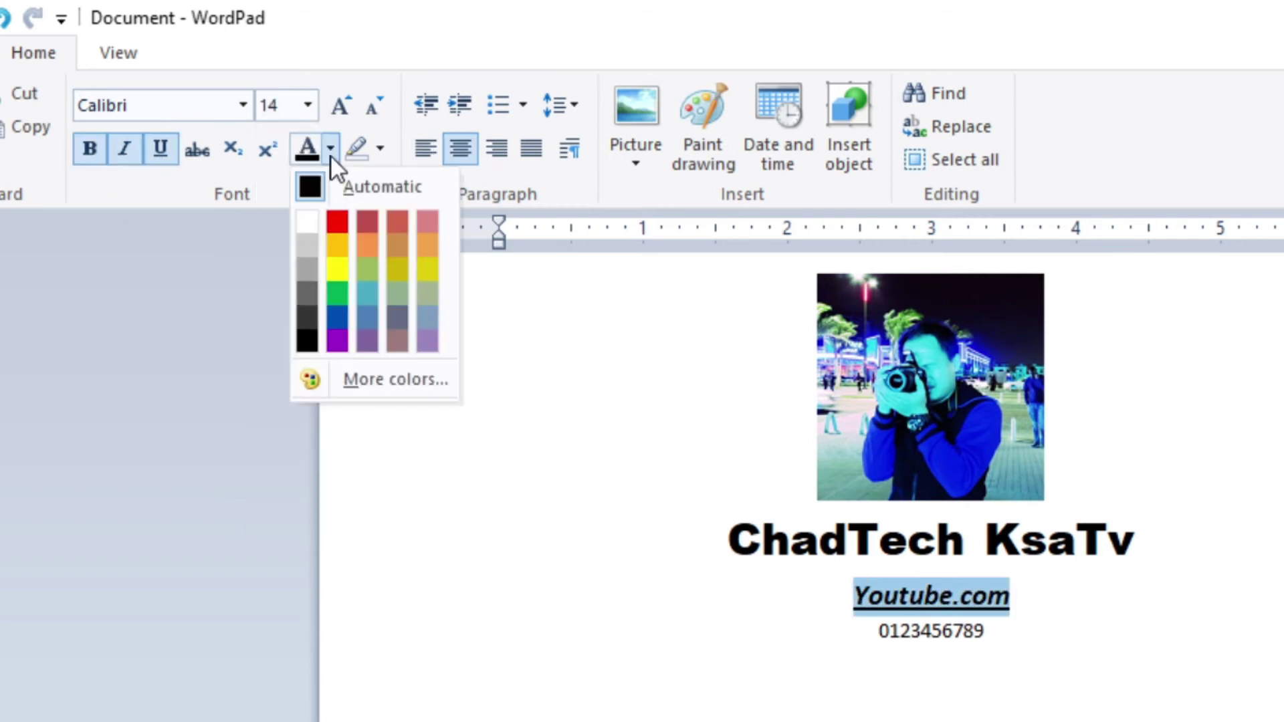
left_click(337, 317)
left_click_drag(886, 635, 1009, 647)
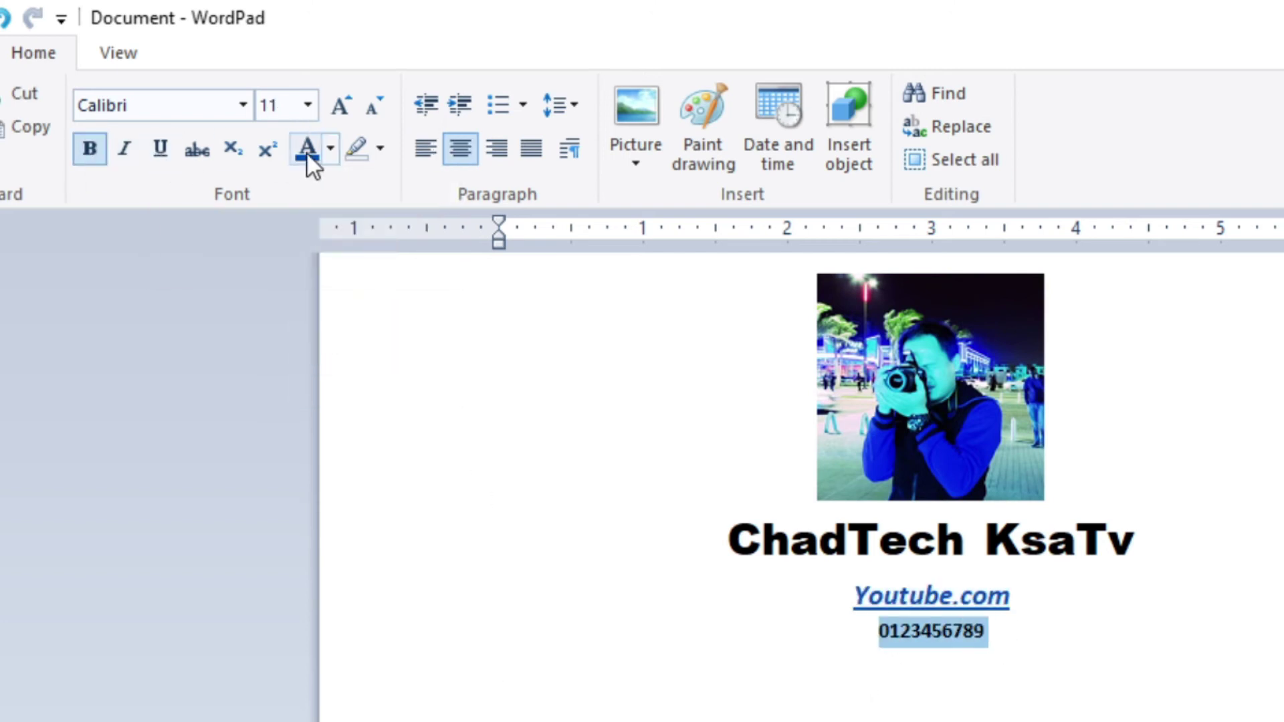
left_click(124, 155)
left_click(535, 676)
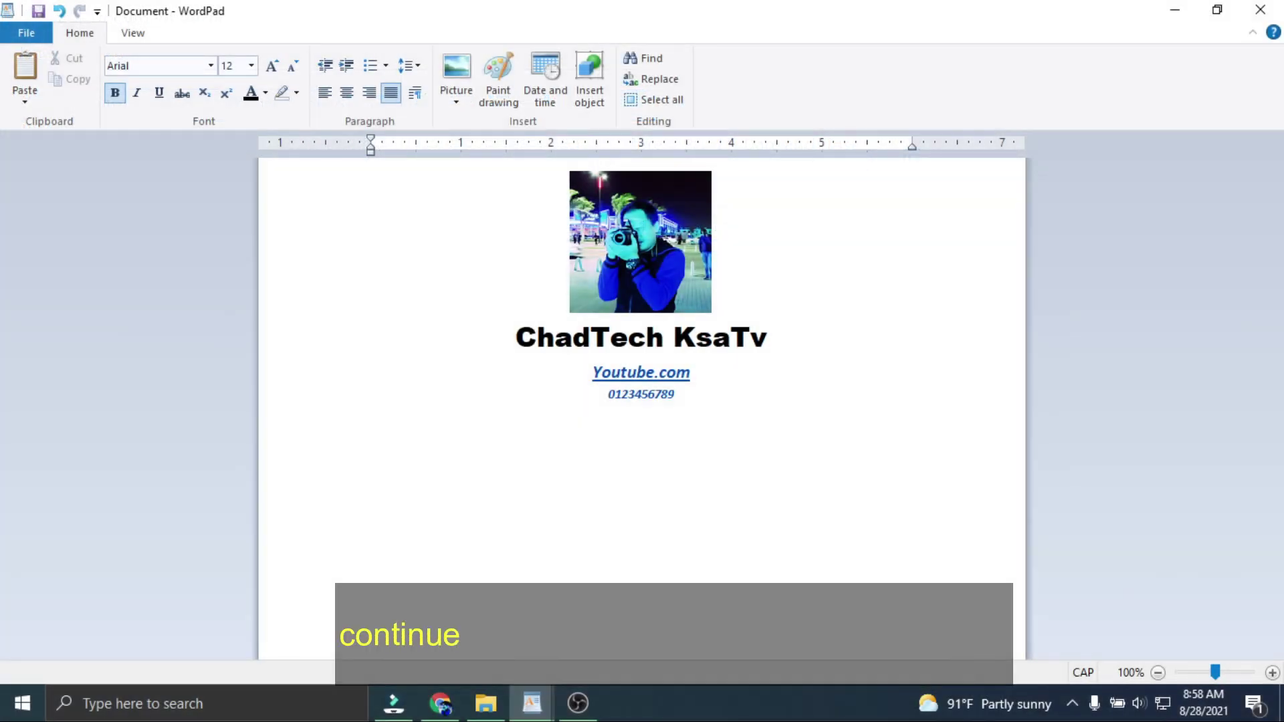
Type the OBJECTIVE: heading and start a bulleted objective sentence beginning 'Aim'
type("O")
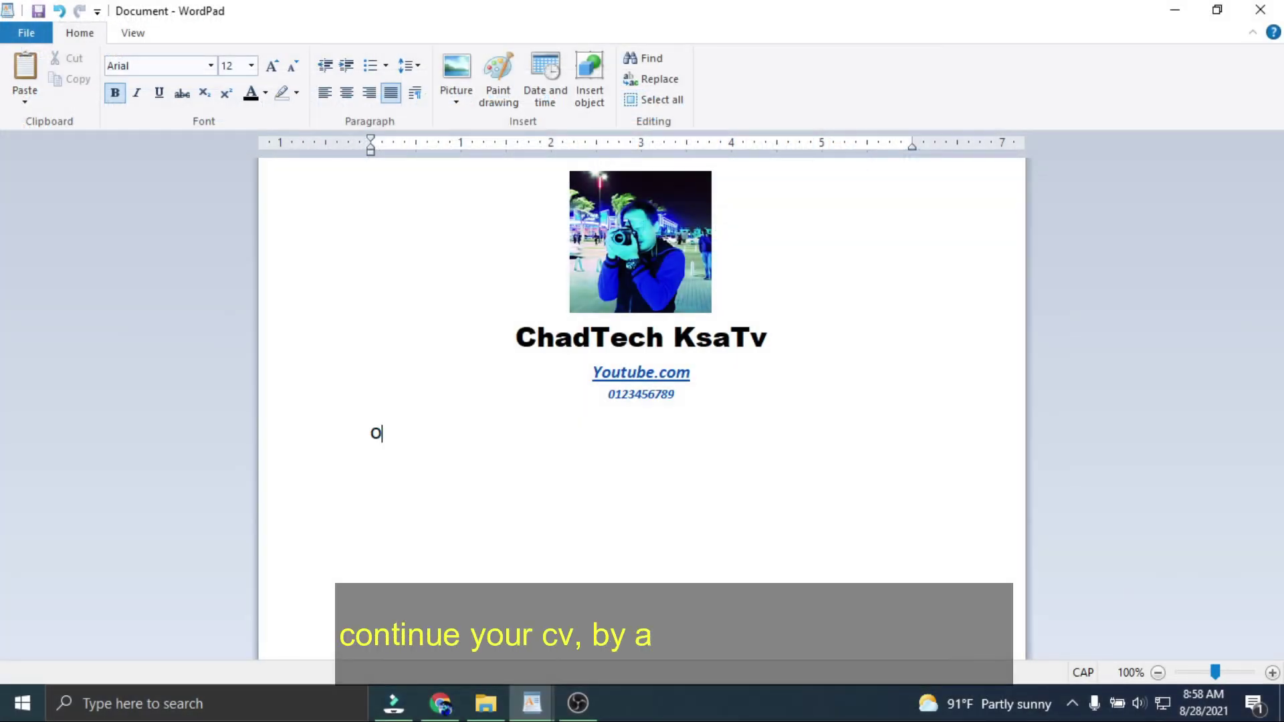
type("BJECTIVE:")
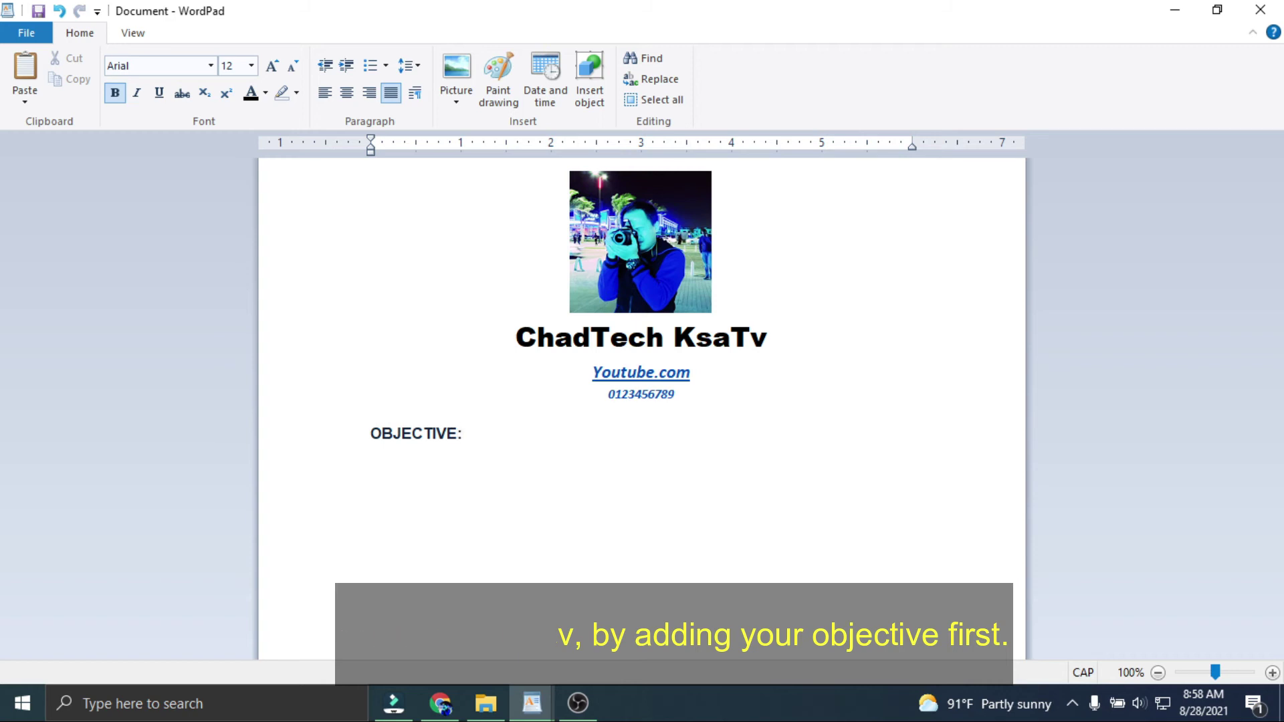
key("Return")
key("Return")
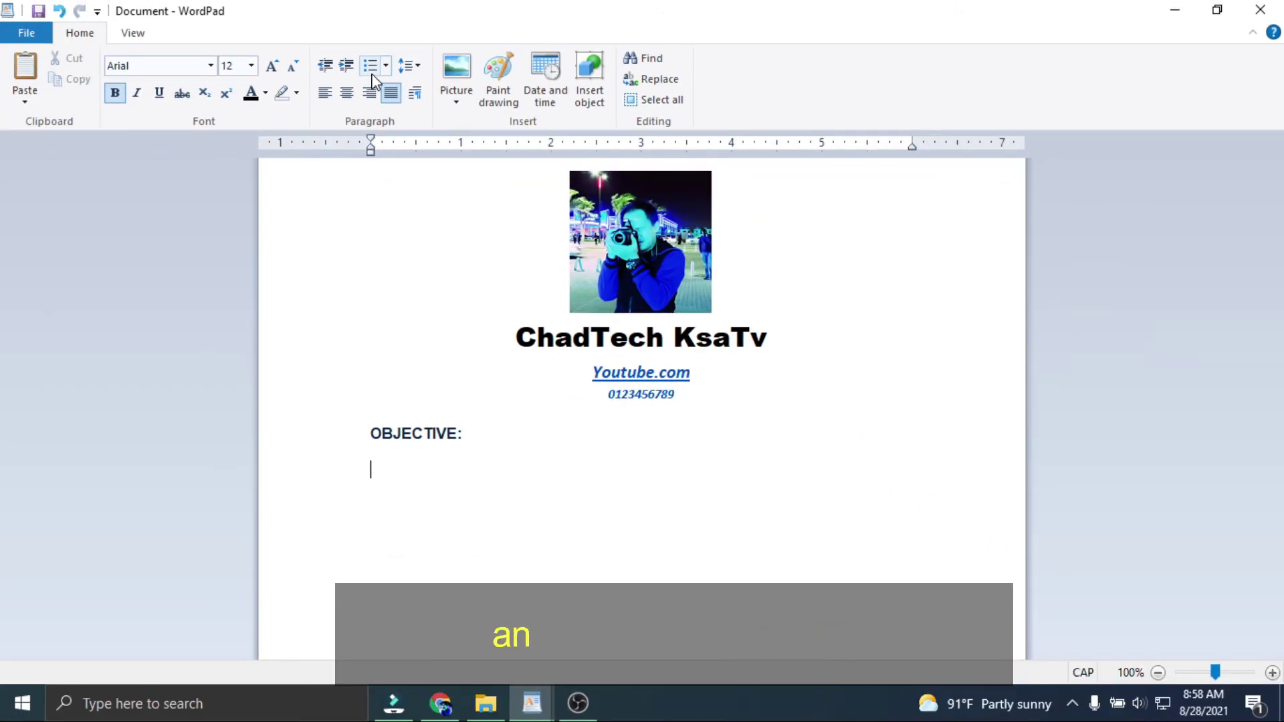
left_click(371, 71)
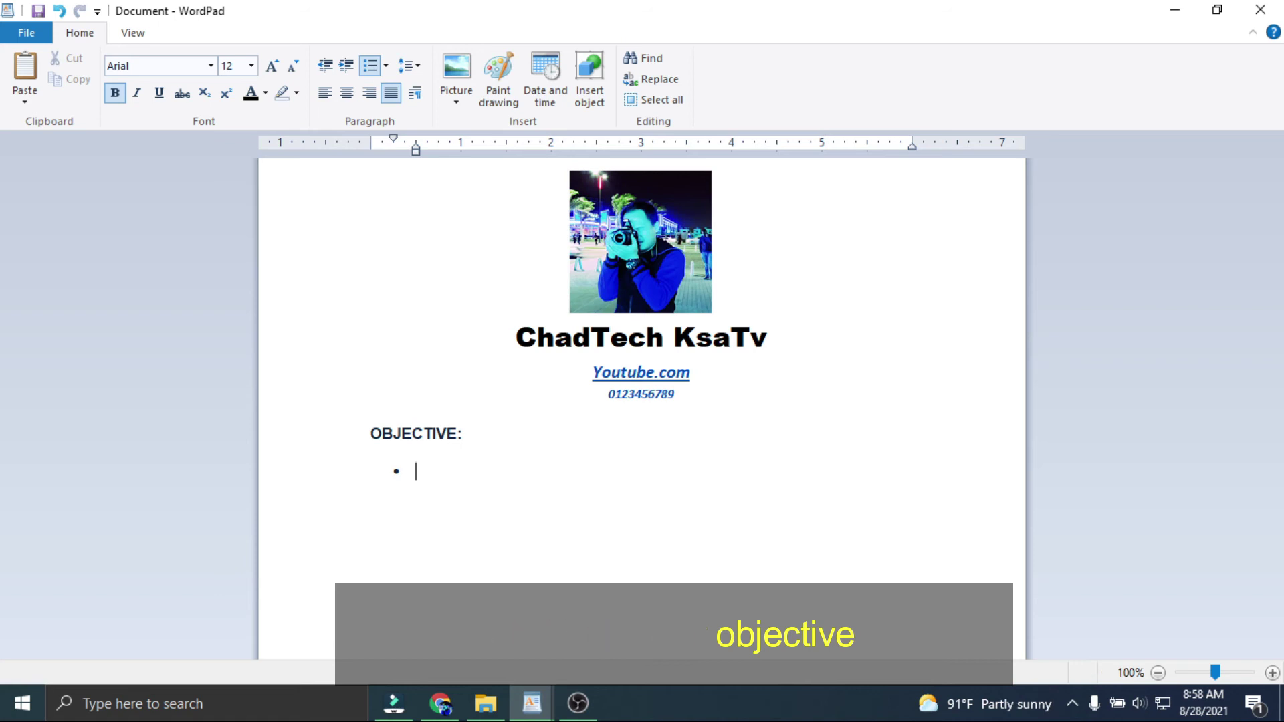
type("Aim")
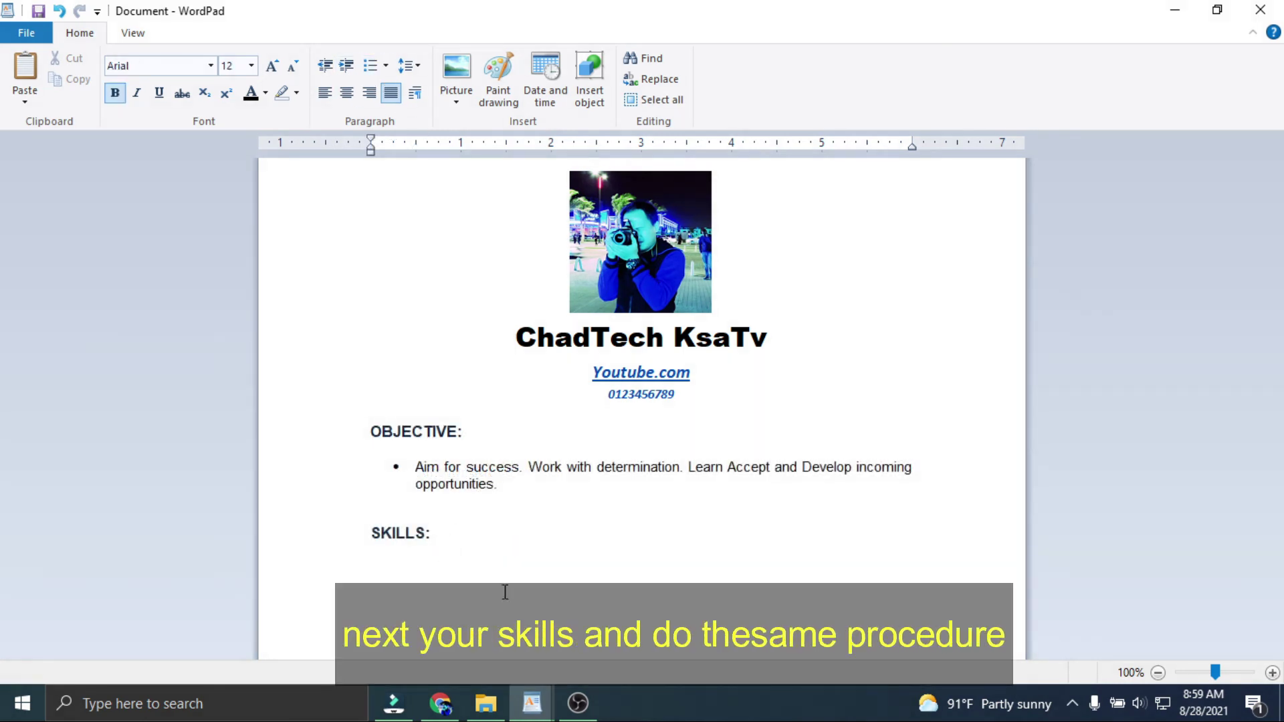
Start a bulleted list on a new line below the SKILLS: heading
key("Return")
left_click(369, 65)
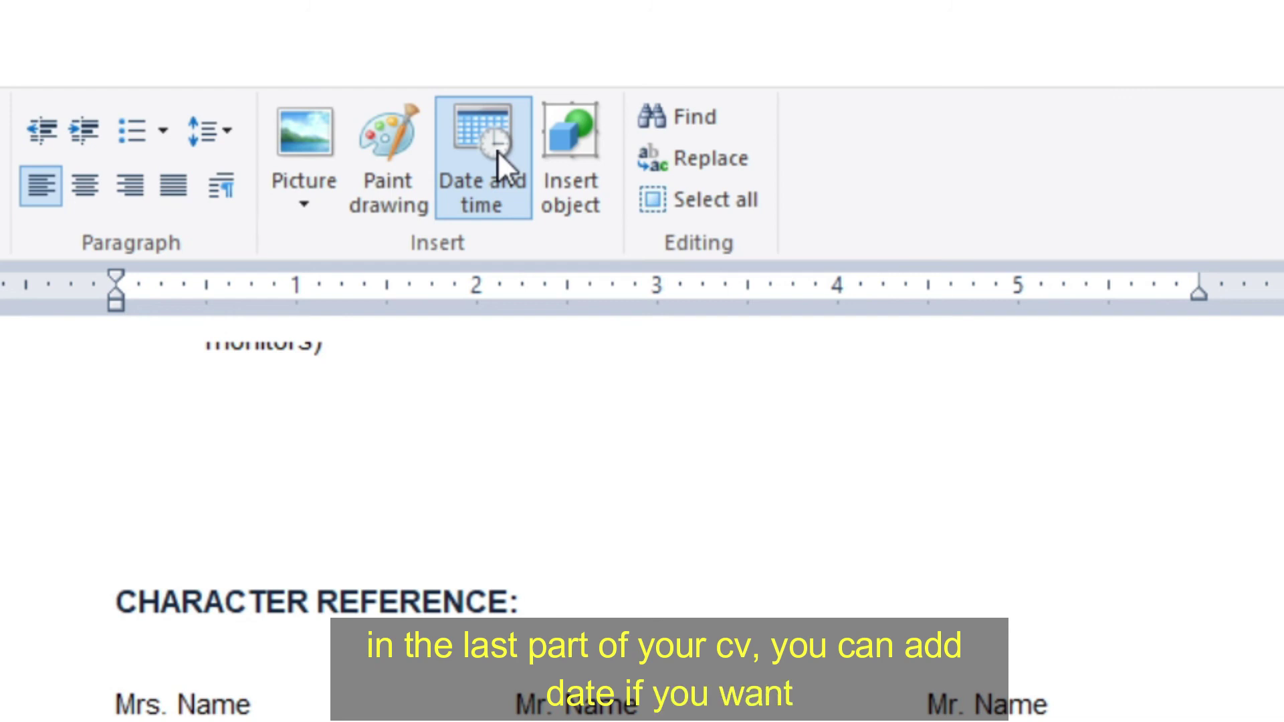
Insert the date as 'Saturday, August 28, 2021' beneath the signature name
left_click(497, 151)
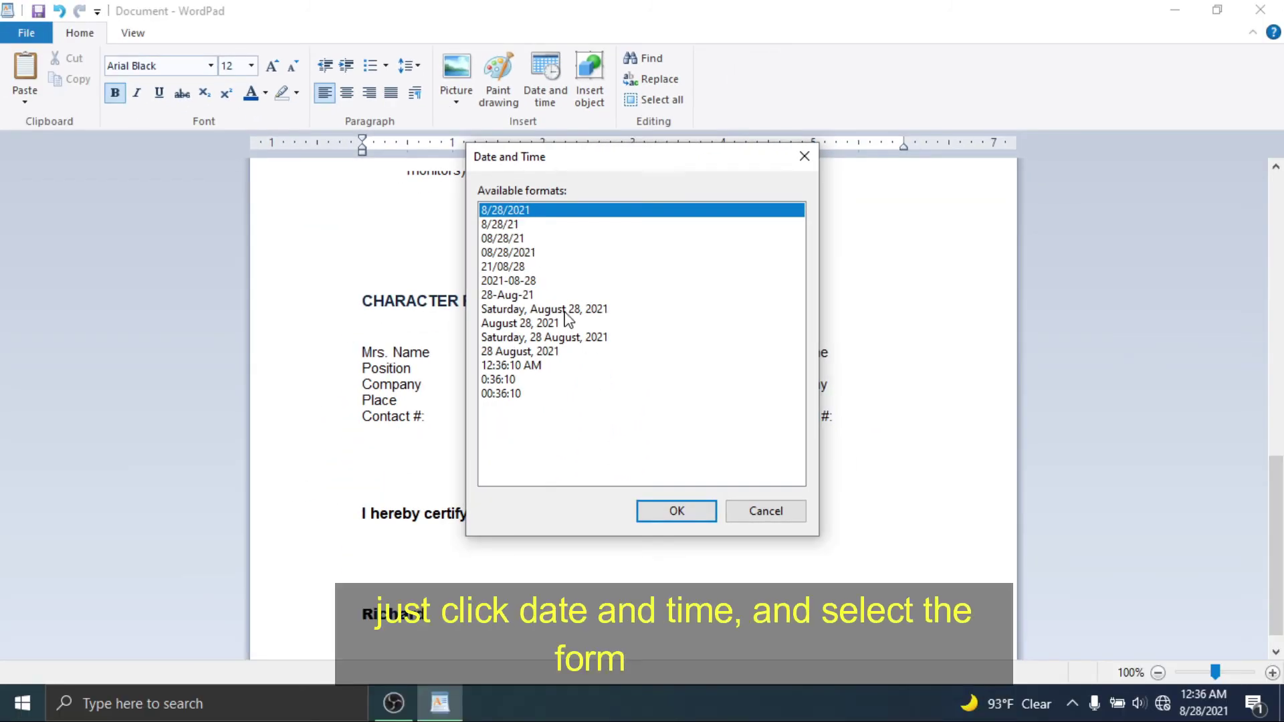
left_click(565, 310)
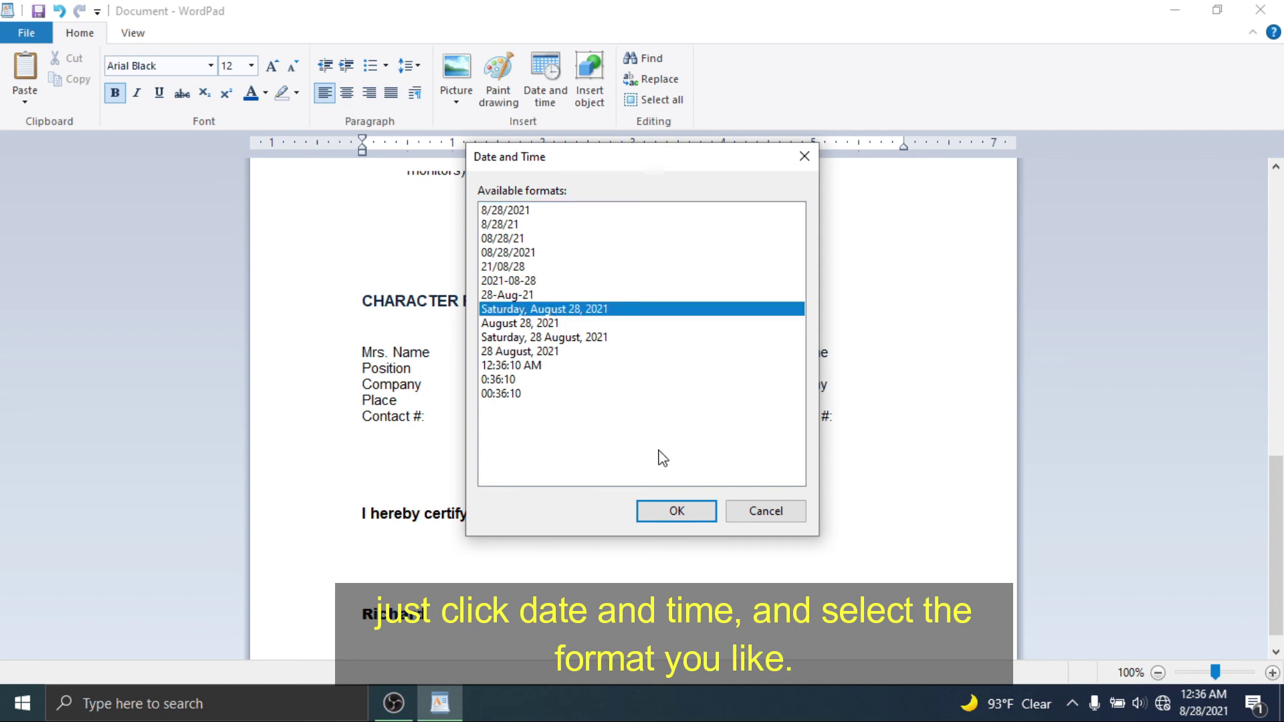
left_click(666, 513)
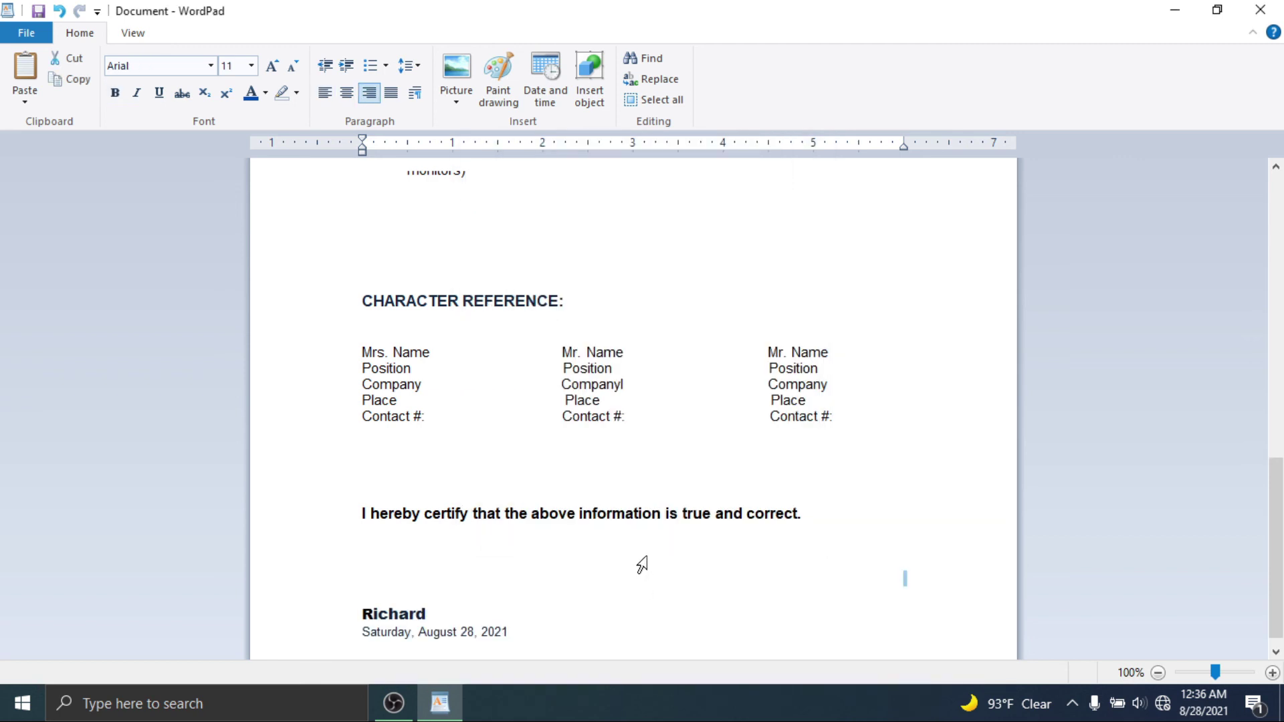